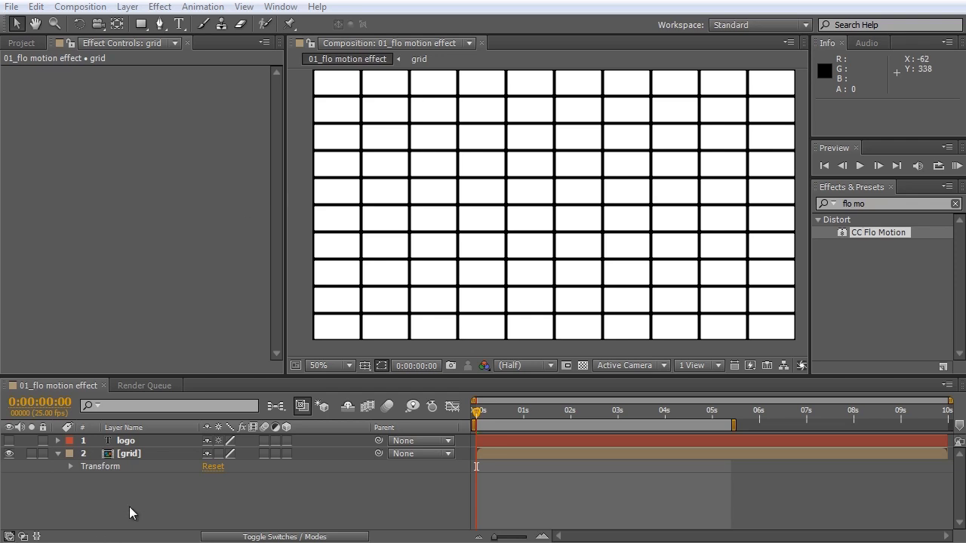
Step: Find the CC Flo Motion distort effect by searching for "flo m" and apply it to the grid layer
left_click(133, 454)
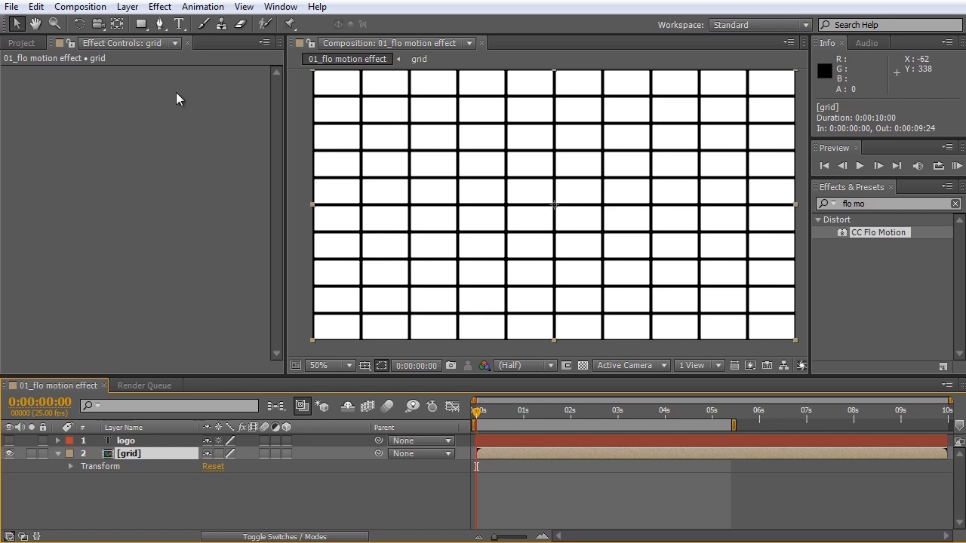
left_click(160, 7)
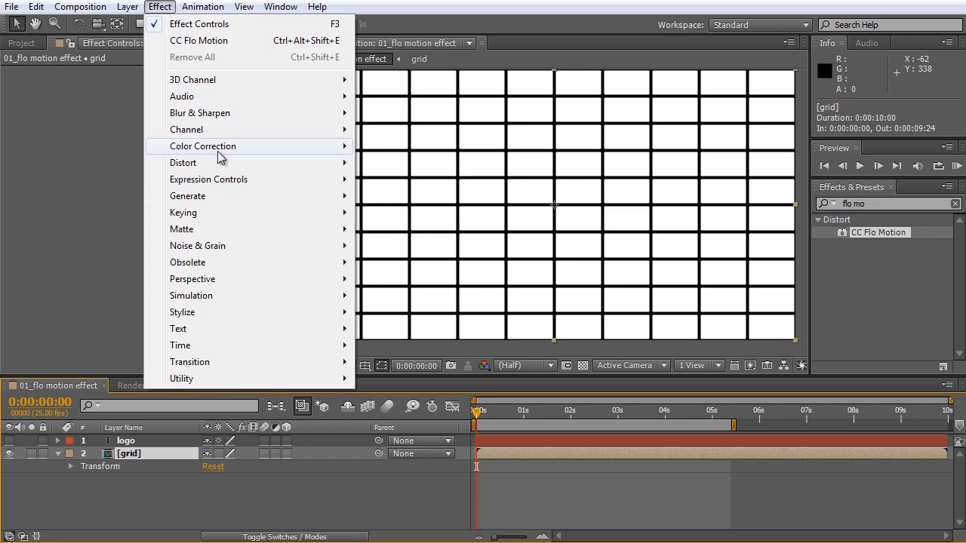
mouse_move(217, 161)
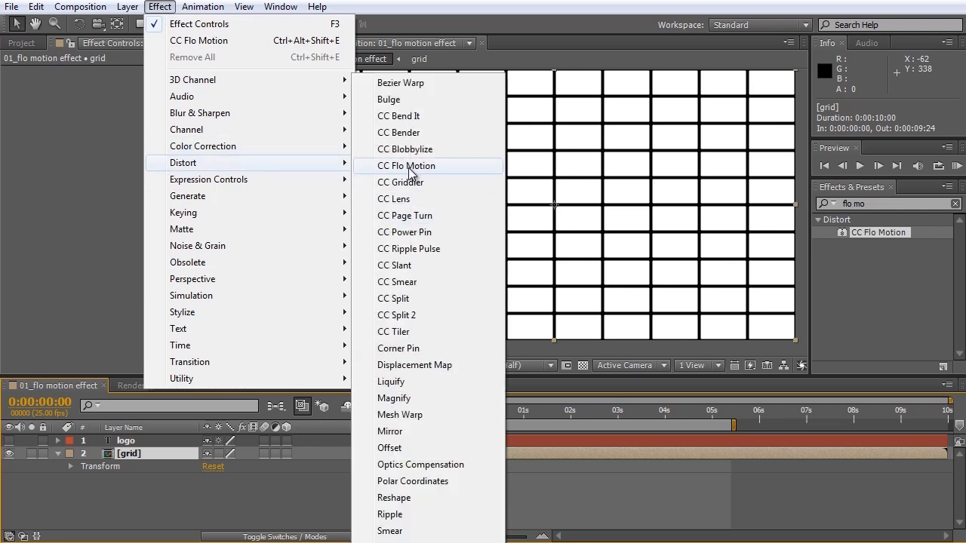
left_click(870, 202)
left_click_drag(867, 203, 839, 203)
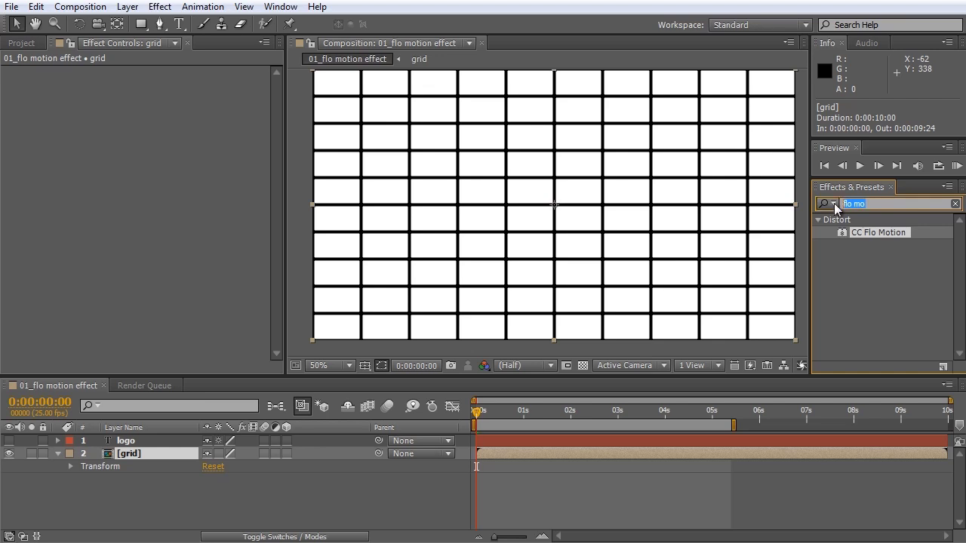
left_click(833, 202)
key("BackSpace")
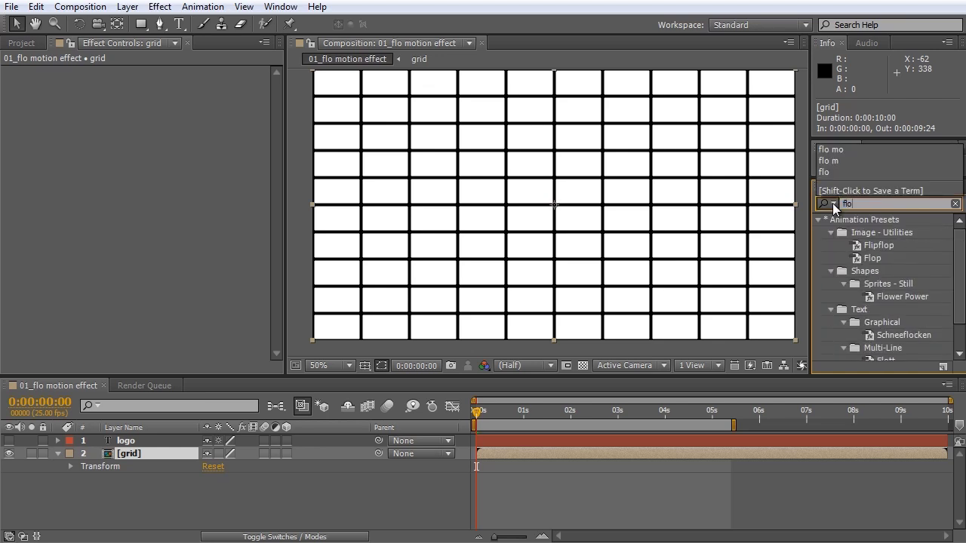
type("flo m")
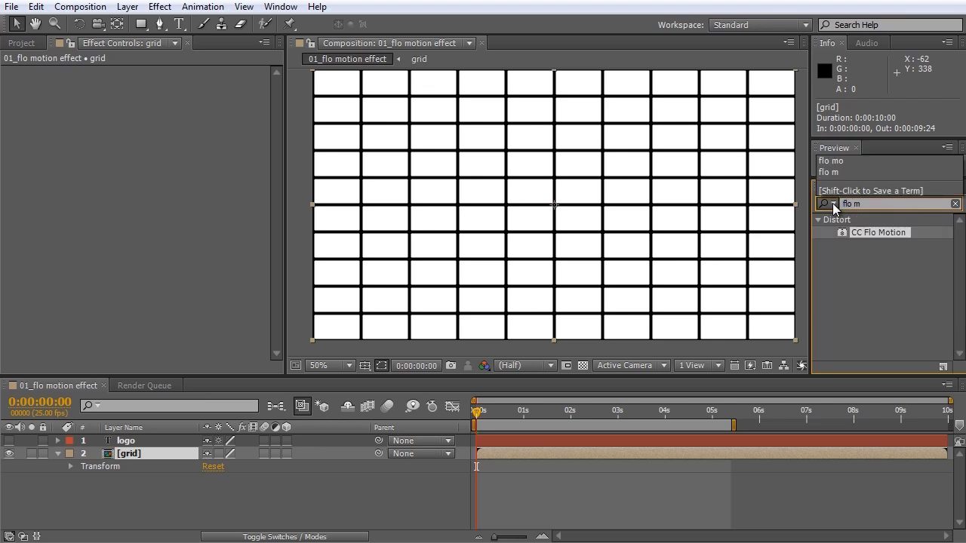
left_click(872, 234)
left_click_drag(871, 234, 639, 243)
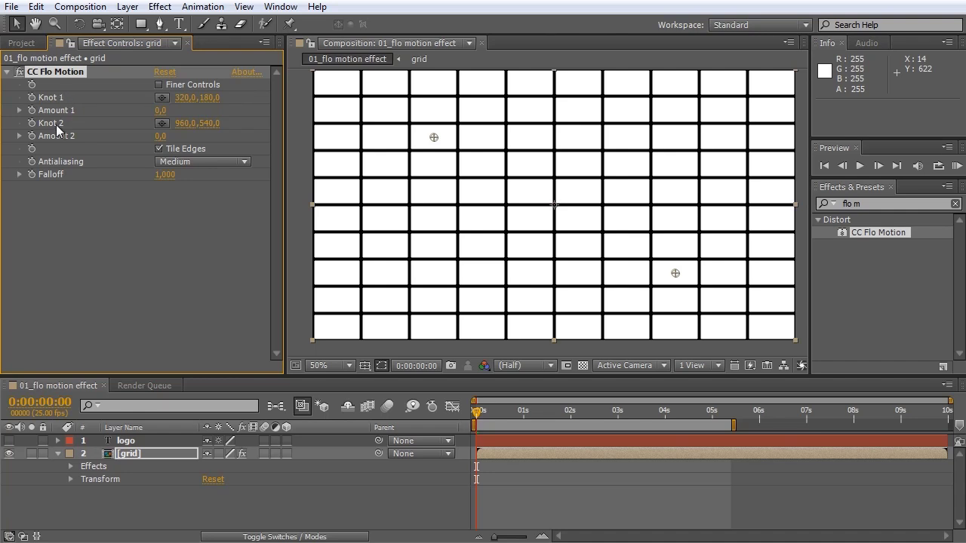
Step: Reposition the effect's knots in the composition, Knot 1 at about 312, 174 and Knot 2 at about 988, 538
left_click_drag(433, 138, 439, 132)
mouse_move(676, 275)
left_mouse_down()
mouse_move(699, 272)
mouse_move(690, 266)
mouse_move(688, 275)
left_mouse_up()
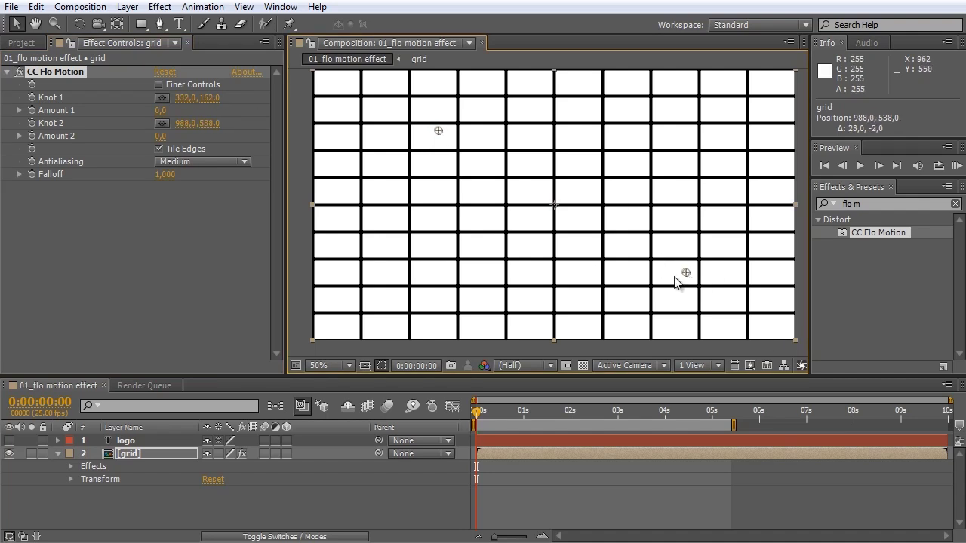
left_click(60, 113)
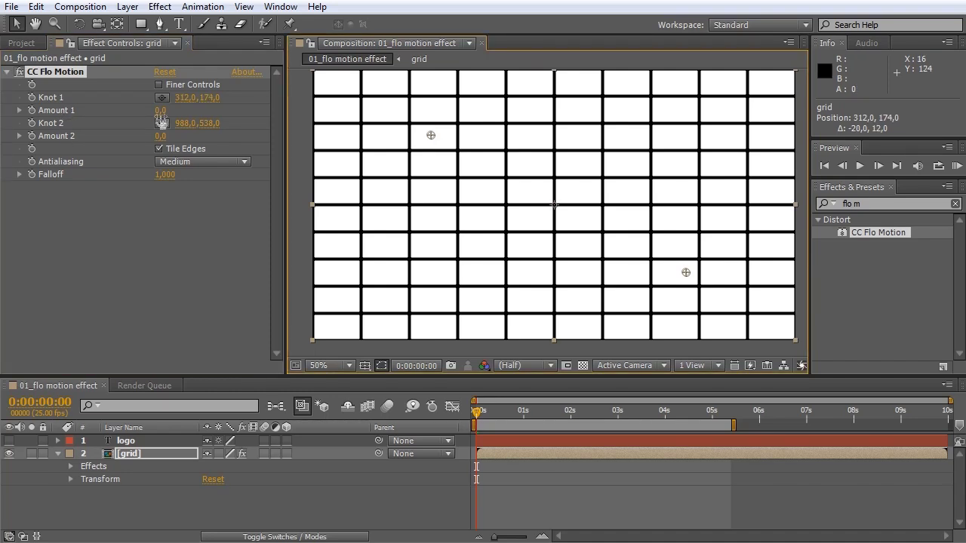
Step: Distort the grid at both knots, bringing Amount 1 to 34 and Amount 2 to 19
left_click(160, 110)
type("100")
key("Return")
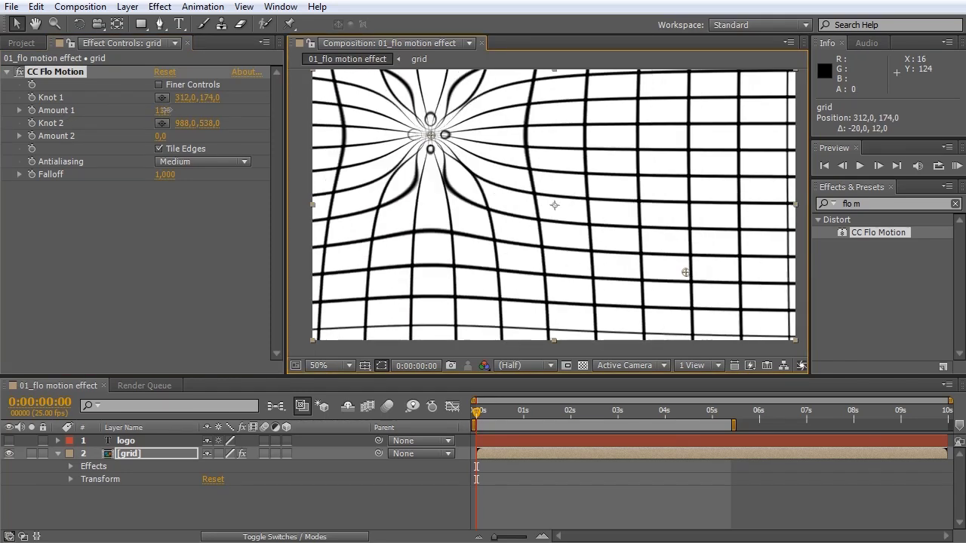
left_click_drag(165, 110, 175, 136)
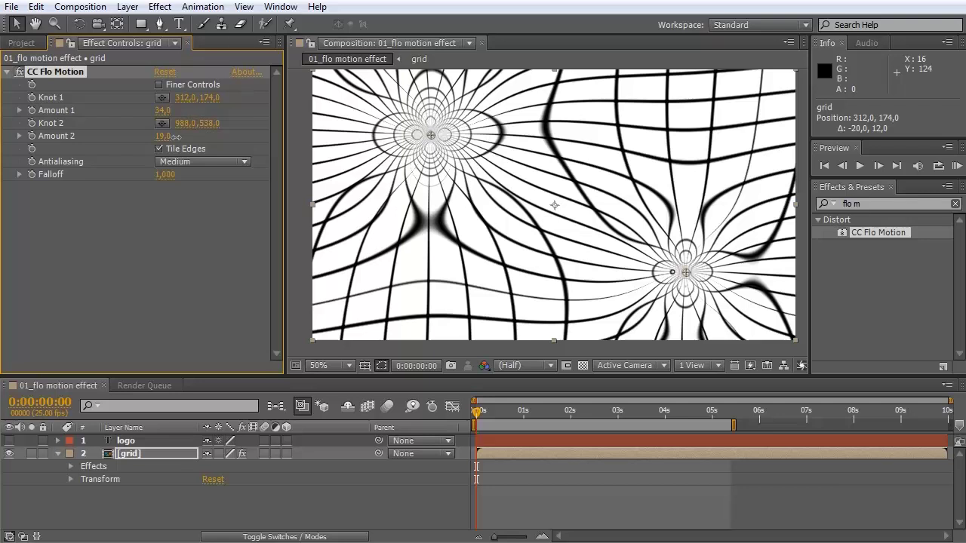
Step: Enable Finer Controls and adjust Amount 1 to about 88 and Amount 2 to about 82
left_click(158, 85)
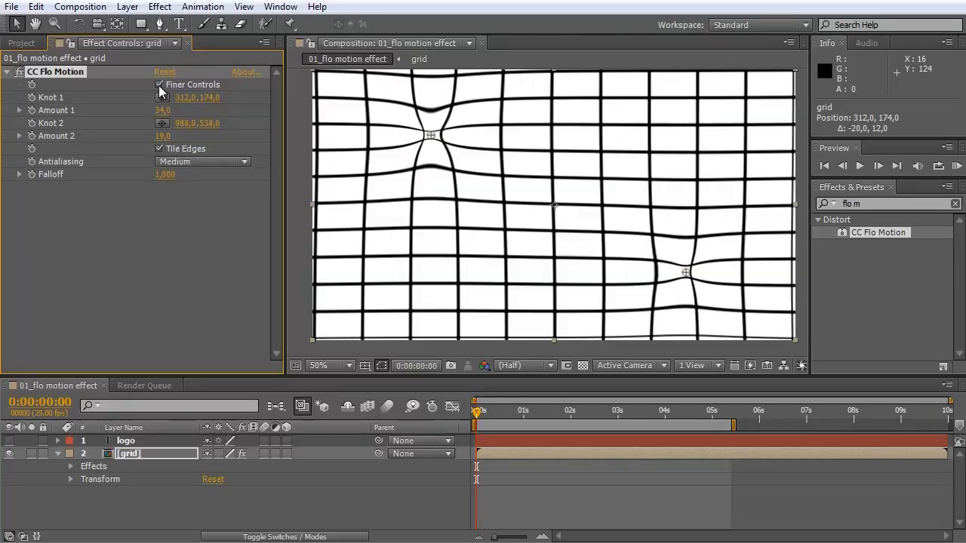
left_click_drag(161, 110, 317, 128)
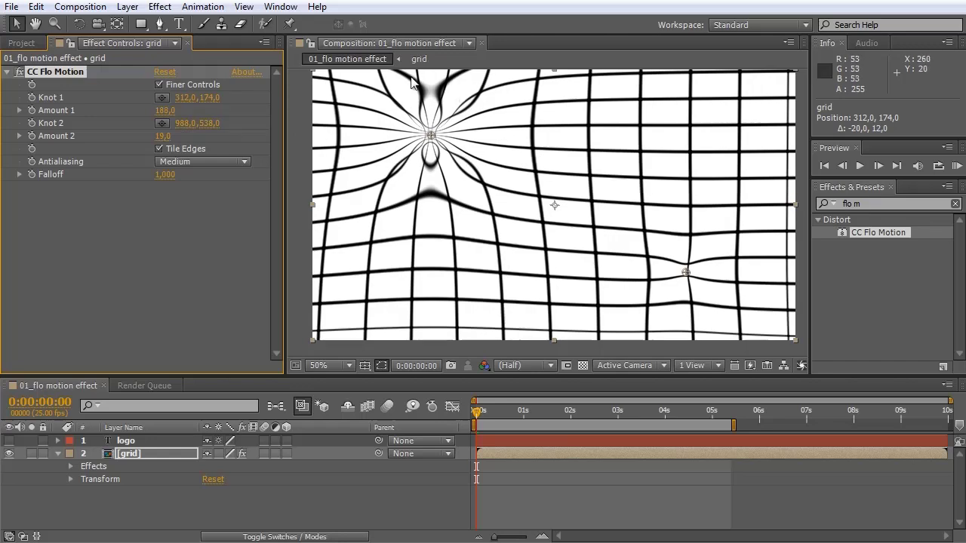
left_click_drag(157, 141, 244, 148)
mouse_move(166, 114)
left_mouse_down()
mouse_move(203, 115)
mouse_move(165, 114)
left_mouse_up()
left_click_drag(163, 137, 152, 144)
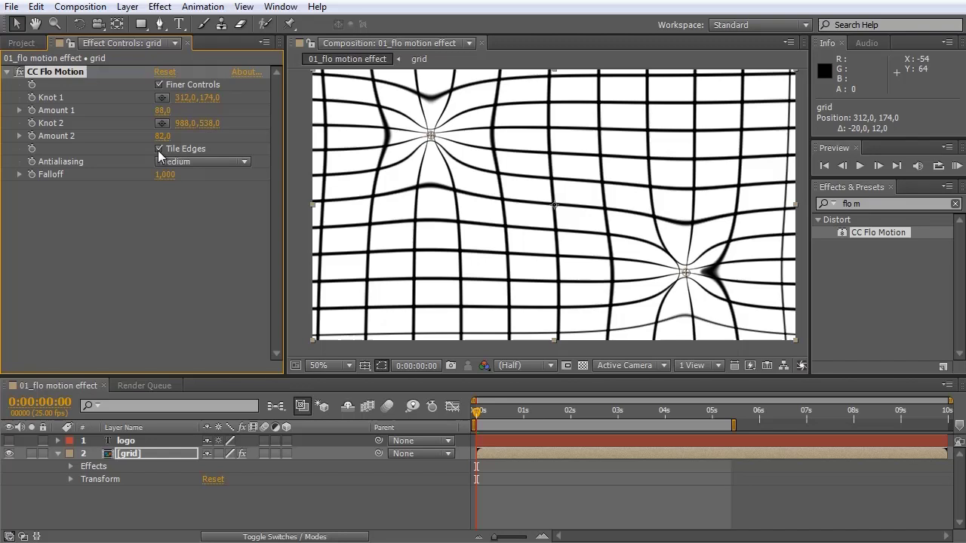
Step: Turn off Tile Edges and adjust Amount 1 to about 199 and Amount 2 to about -146
left_click(158, 149)
left_click_drag(163, 110, 283, 137)
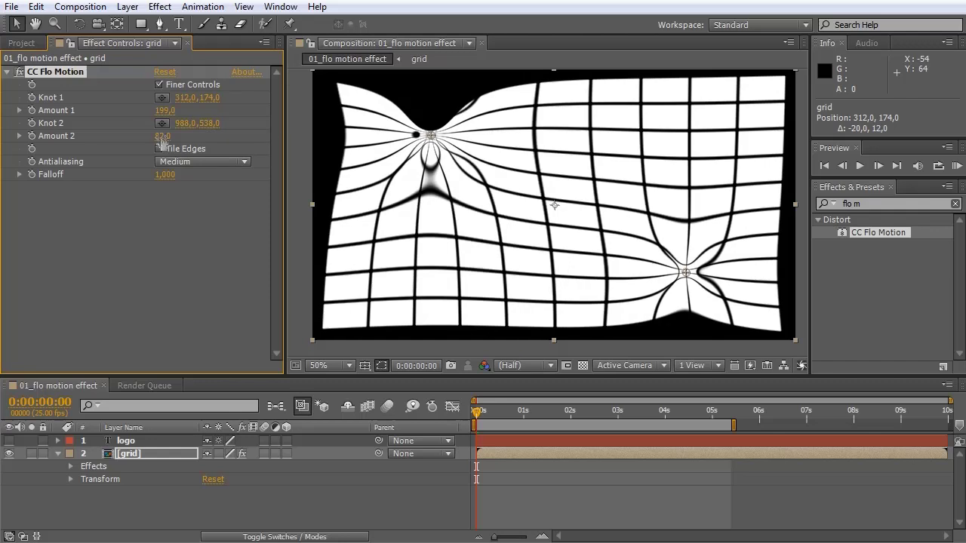
left_click_drag(161, 142, 249, 118)
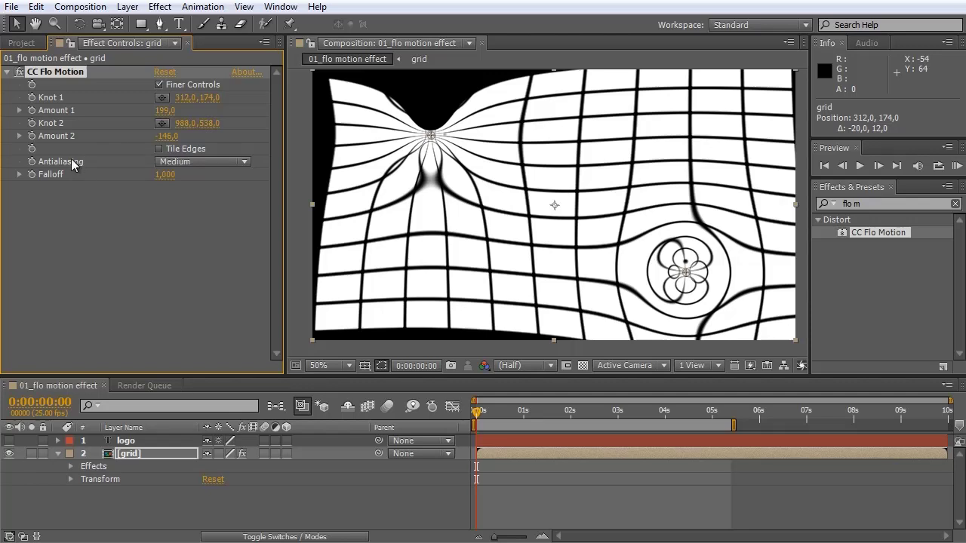
Step: Try Low and Medium antialiasing on the Flo Motion effect and set it to High
left_click(176, 163)
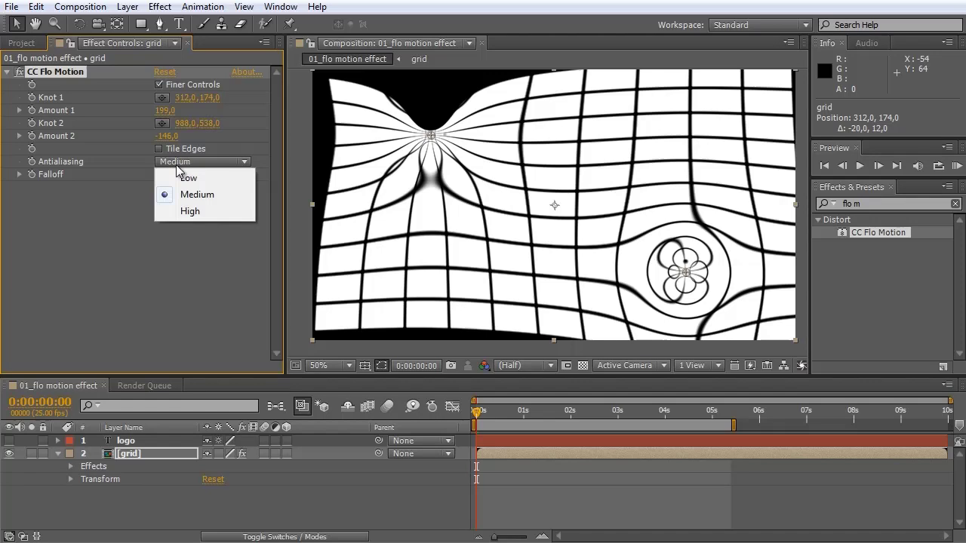
left_click(190, 180)
left_click(195, 162)
left_click(198, 194)
left_click(187, 162)
left_click(190, 212)
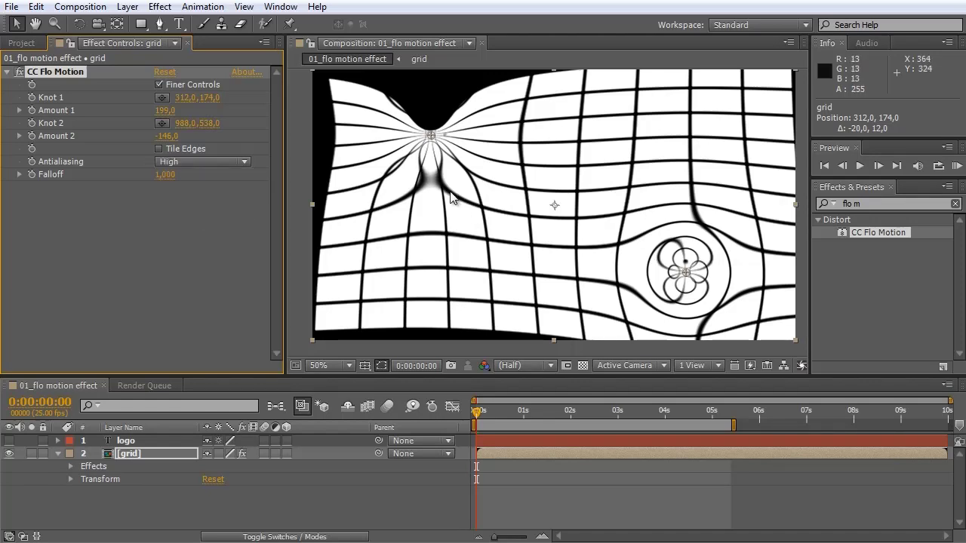
Step: Disable Finer Controls, turn Tile Edges back on and raise Amount 1 to about 213
left_click(160, 84)
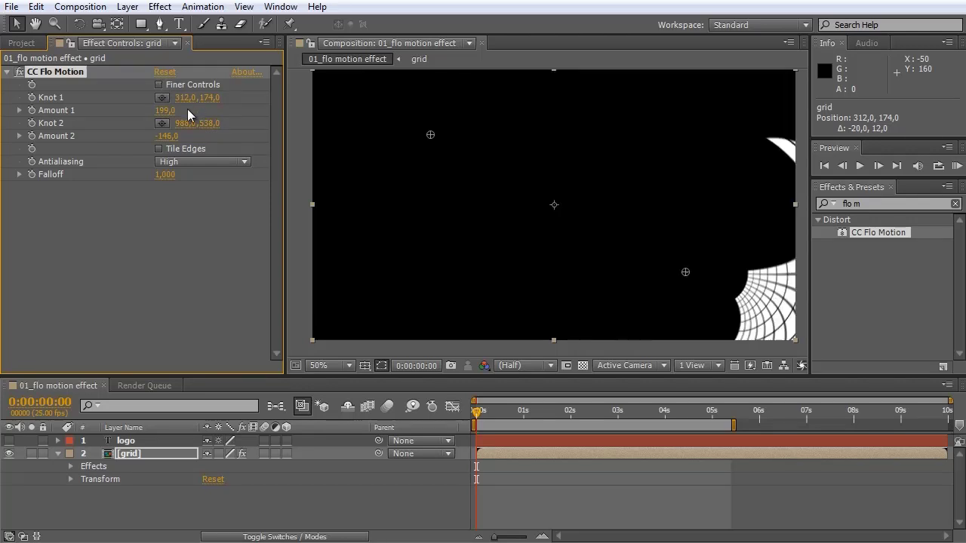
left_click(160, 149)
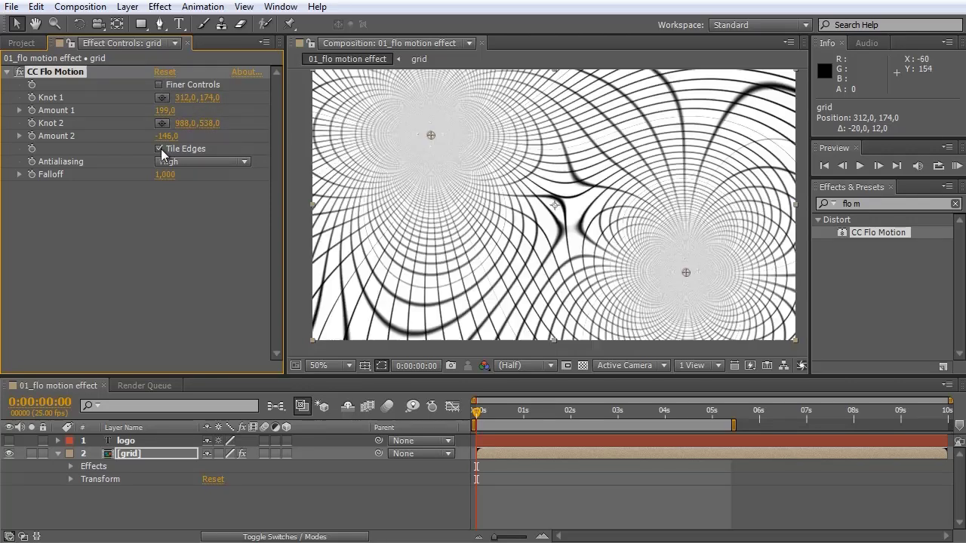
left_click_drag(165, 110, 180, 111)
Step: Compare Low and Medium antialiasing on the dense grid lines around the first knot at 200% magnification
left_click_drag(514, 151, 582, 265)
scroll(583, 268, "up", 1)
scroll(545, 253, "up", 1)
left_click_drag(543, 247, 610, 222)
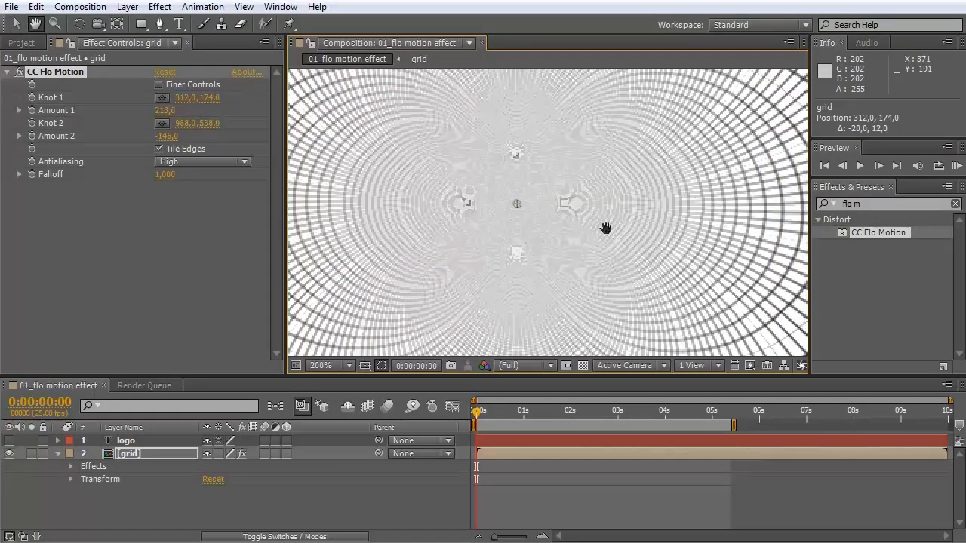
left_click(214, 159)
left_click(219, 177)
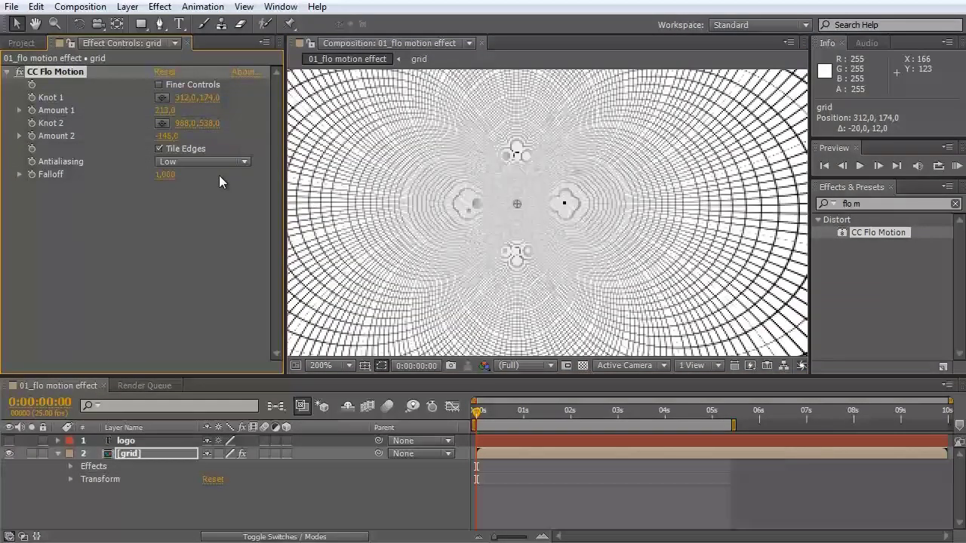
left_click(211, 162)
left_click(211, 194)
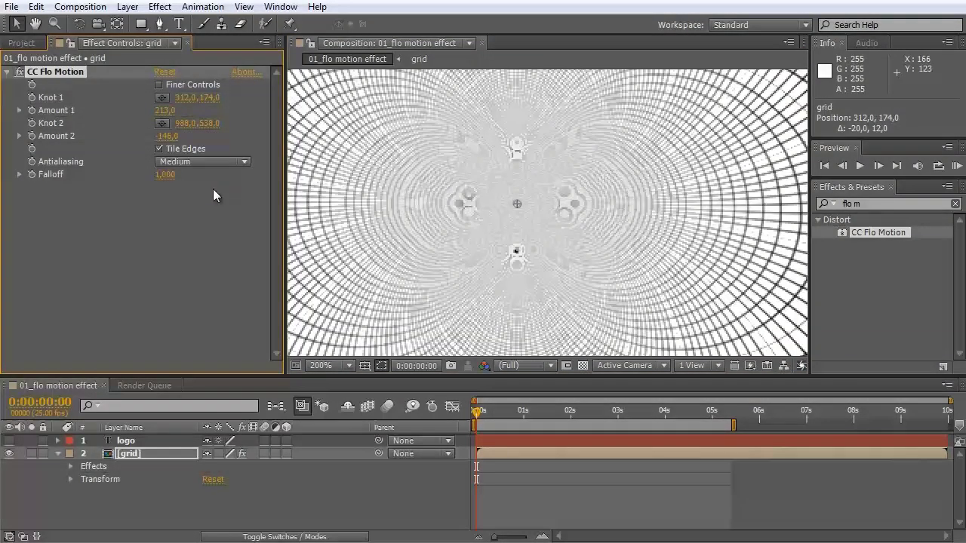
Step: Try High antialiasing on the magnified knot, set it back to Low and return to the full composition view
left_click(214, 166)
left_click(215, 211)
left_click(214, 162)
left_click(188, 178)
scroll(529, 211, "down", 3)
key("h")
left_click_drag(564, 195, 542, 196)
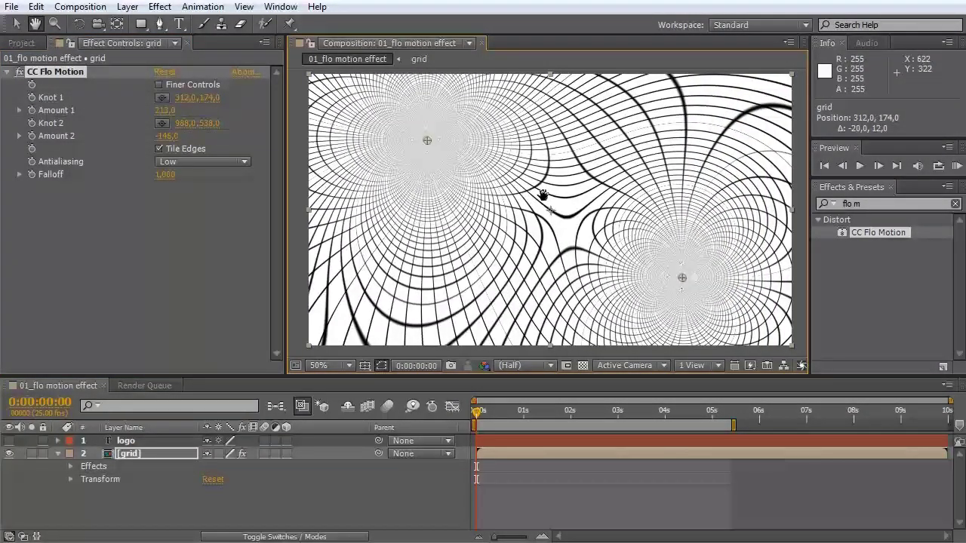
key("v")
left_click(81, 264)
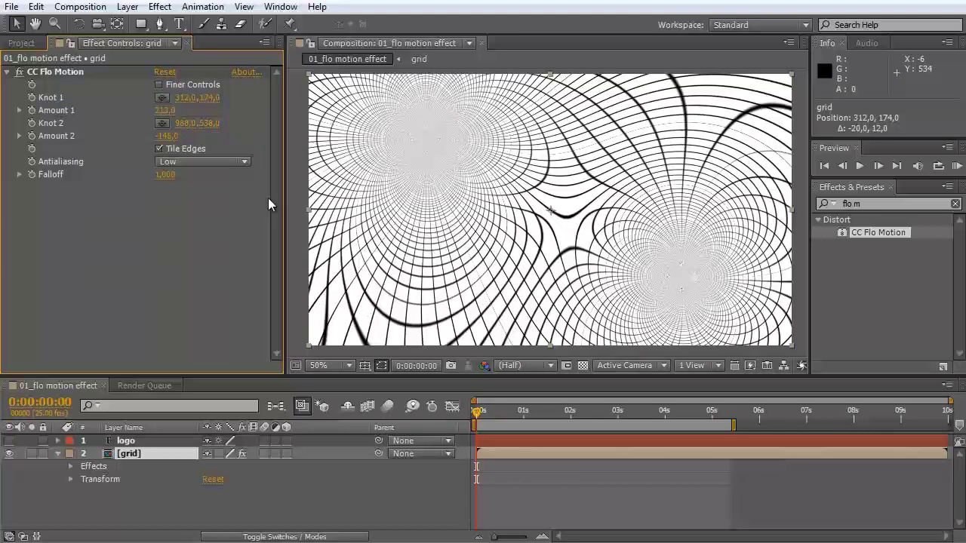
Step: Set the falloff to 0,2 with Amount 2 at 0, and reduce Amount 1 to about 17
left_click(160, 180)
type("0,2")
left_click(180, 264)
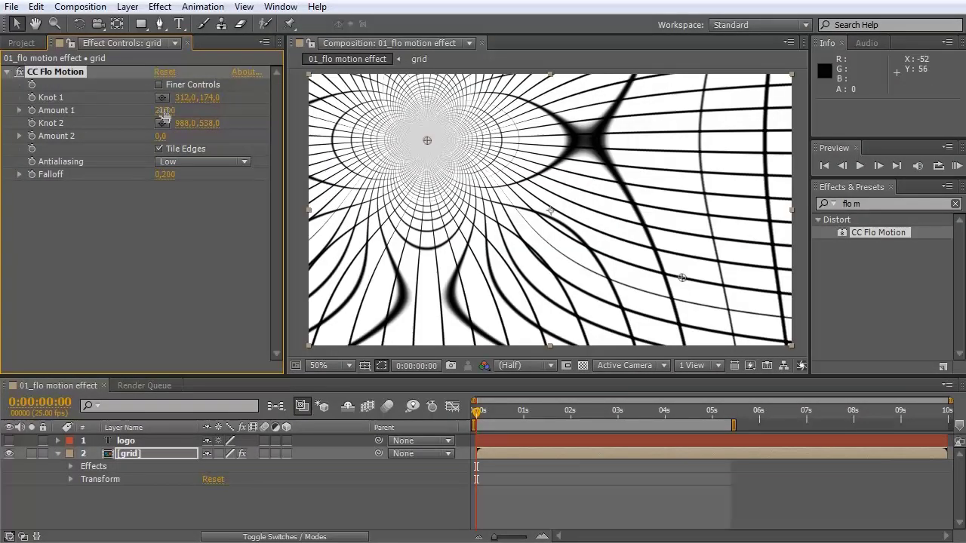
left_click_drag(165, 112, 66, 162)
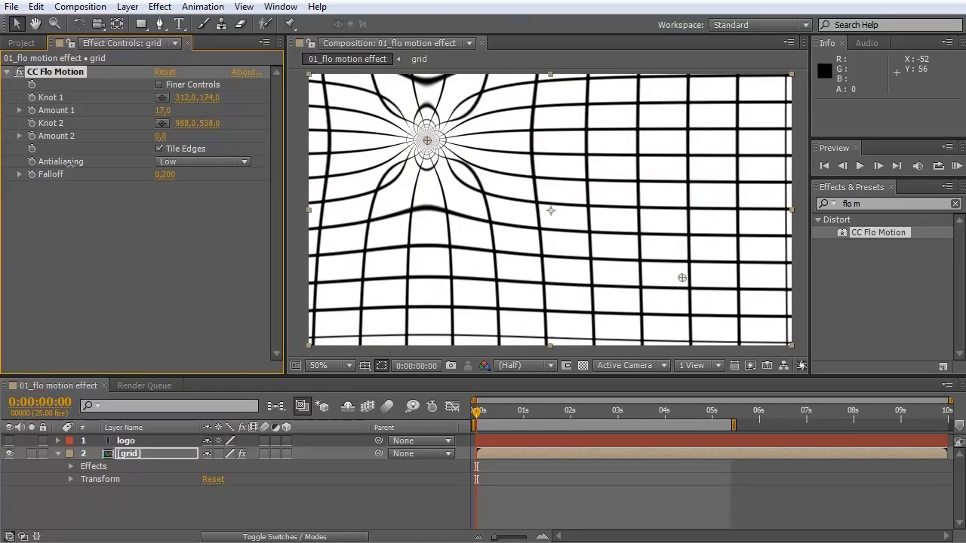
Step: Set the falloff to 1,5 and Amount 1 to about 5, and reset the CC Flo Motion effect to its defaults
left_click(163, 175)
type("1,5")
left_click(170, 268)
left_click_drag(164, 114, 176, 129)
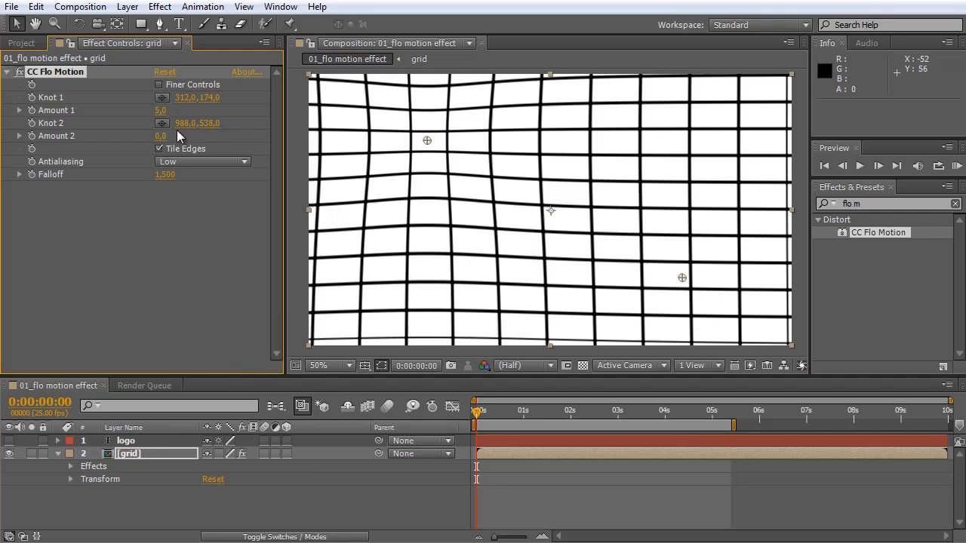
left_click(169, 70)
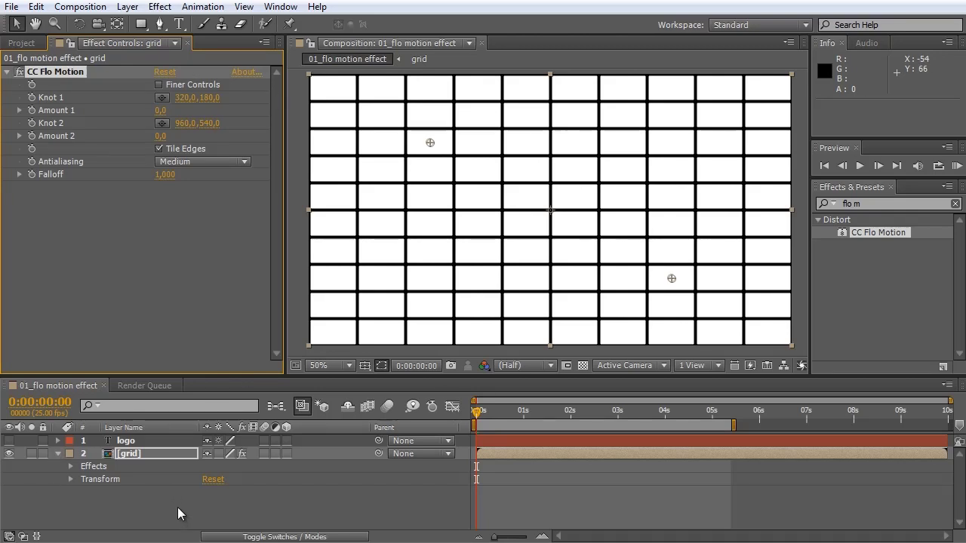
Step: Make the logo layer visible over the grid and leave no layer selected
left_click(142, 442)
left_click(8, 441)
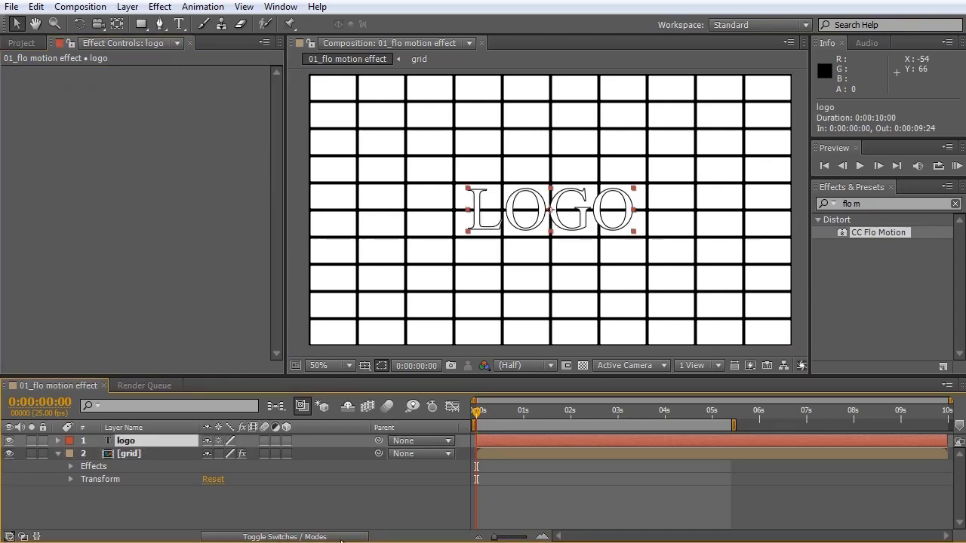
key("comma")
key("period")
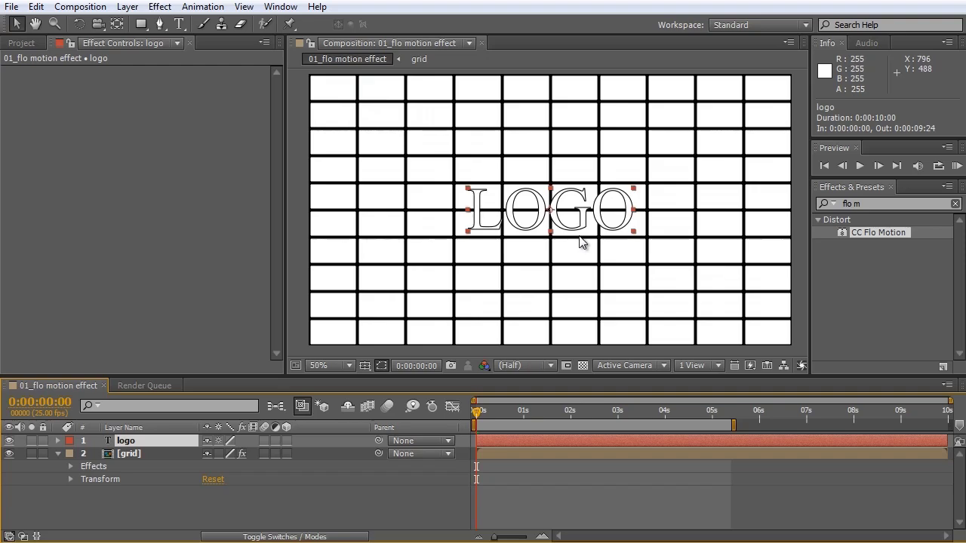
left_click_drag(616, 279, 613, 274)
left_click(101, 496)
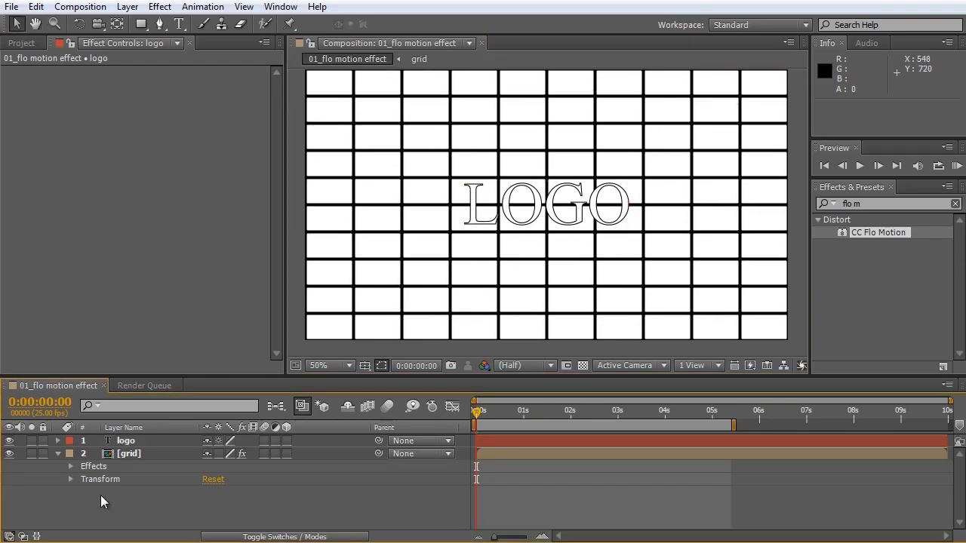
Step: Expand the grid layer's CC Flo Motion properties in the timeline and enlarge the timeline area to fit them
left_click(70, 467)
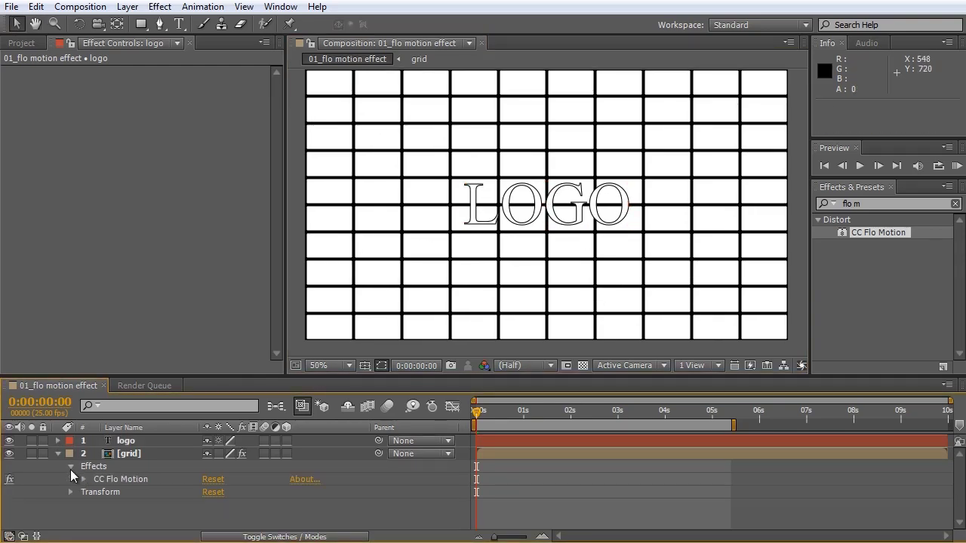
left_click(80, 479)
scroll(80, 473, "down", 1)
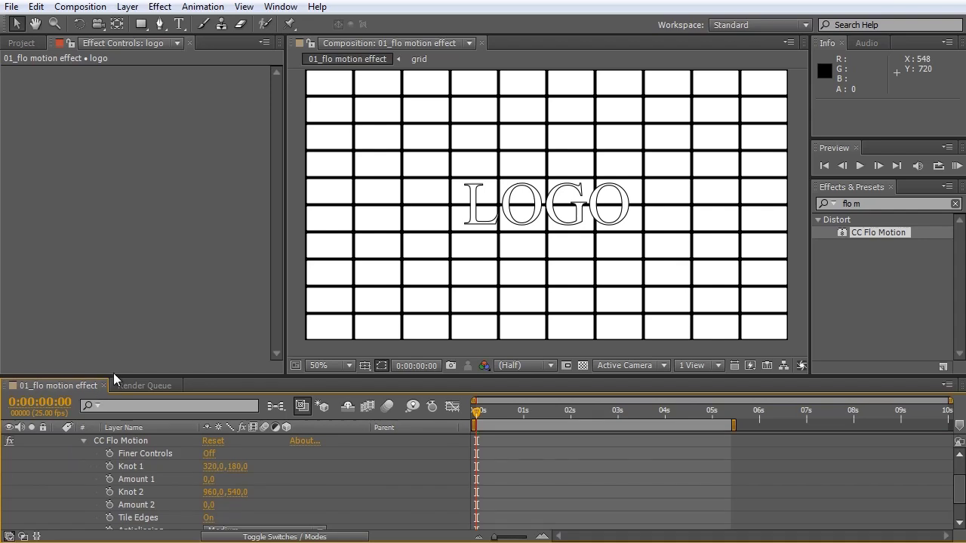
left_click_drag(113, 373, 113, 273)
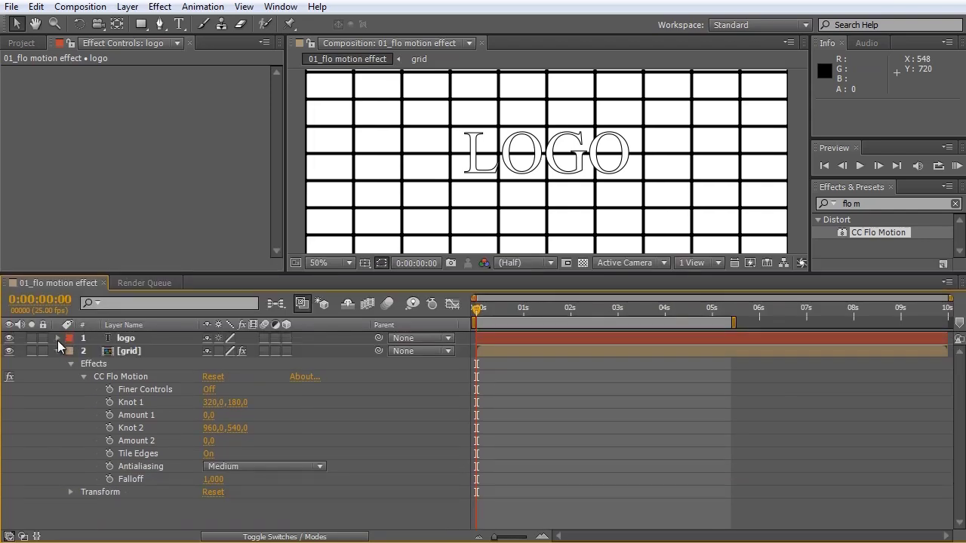
Step: Link the grid's CC Flo Motion Knot 1 to the logo layer's position with the expression thisComp.layer("logo").transform.position
left_click(58, 338)
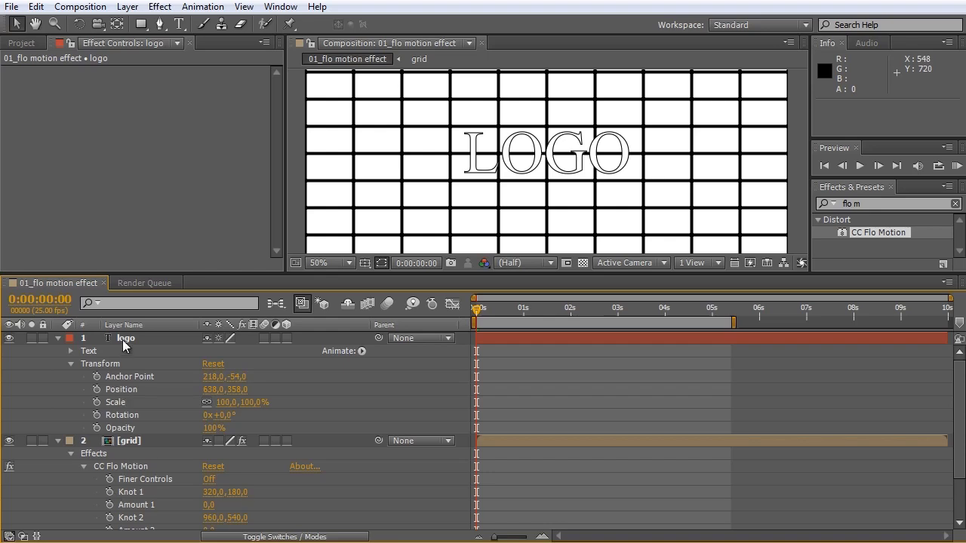
left_click(111, 493)
left_click(112, 493, "alt")
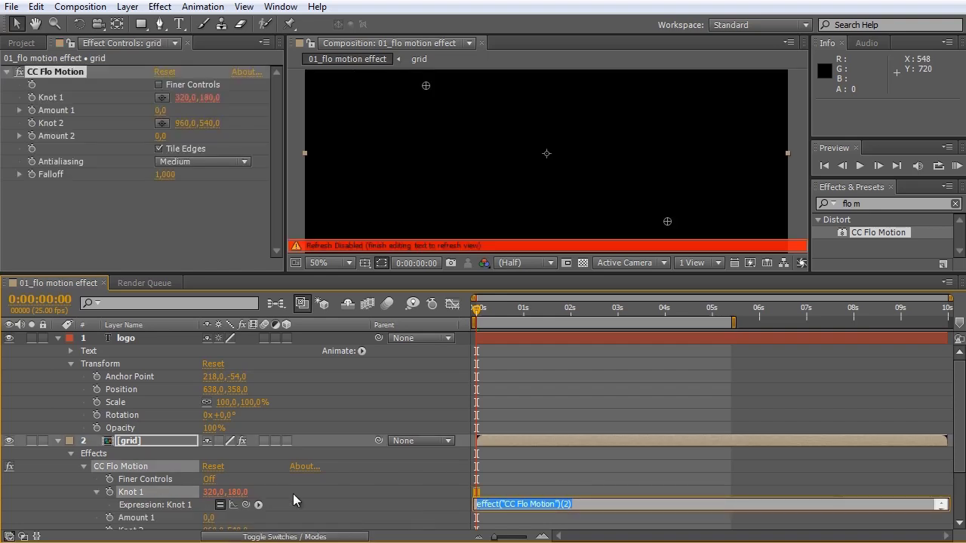
left_click_drag(265, 504, 120, 394)
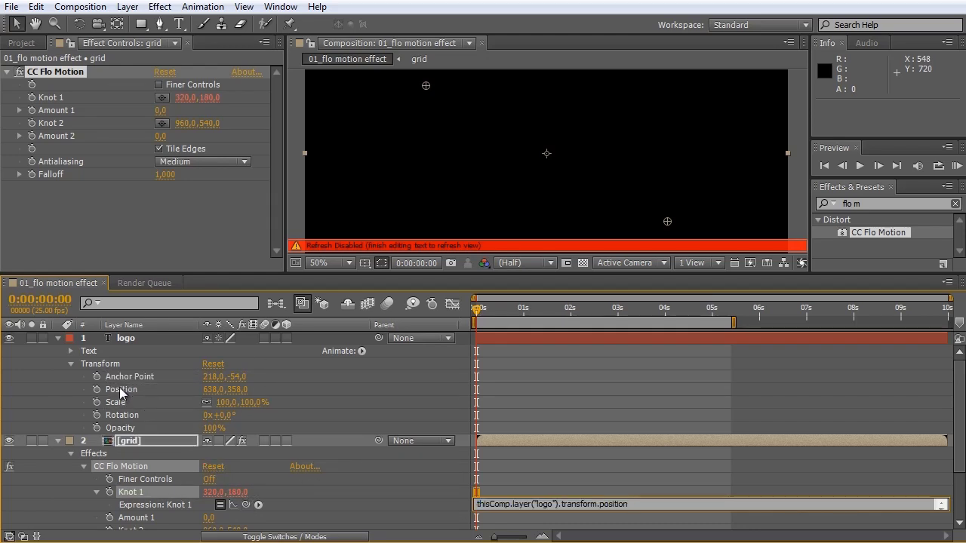
left_click(632, 464)
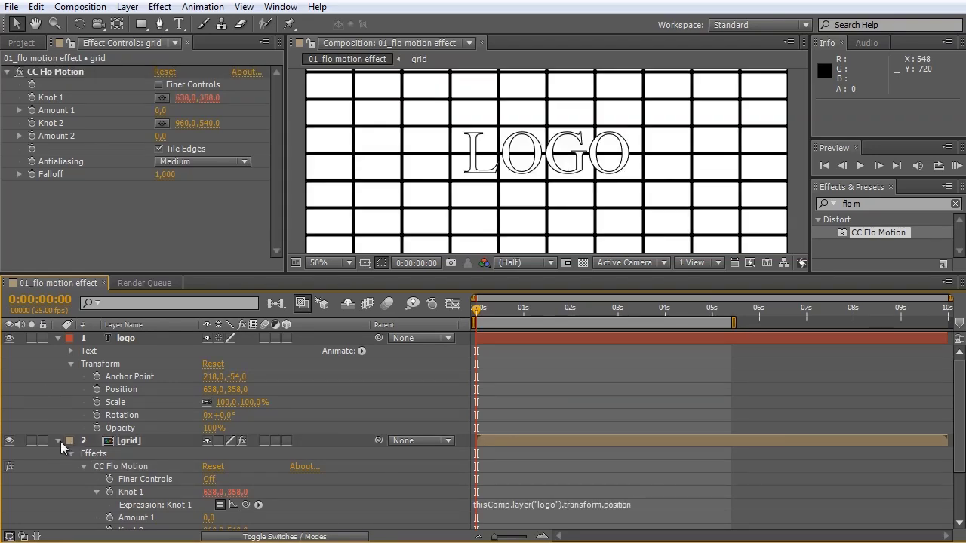
Step: Set the grid's CC Flo Motion Amount 1 to 6 and its Falloff to 1,45
left_click(58, 441)
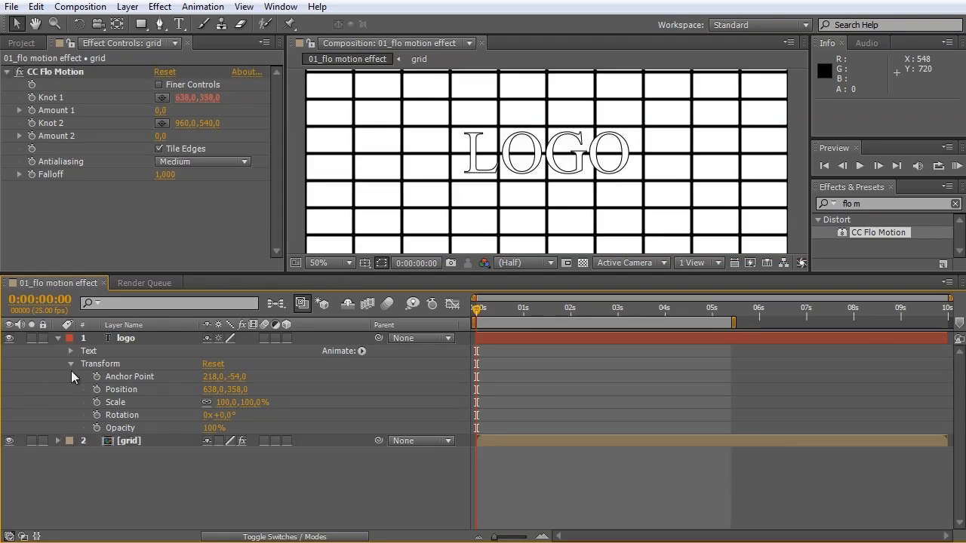
left_click(58, 441)
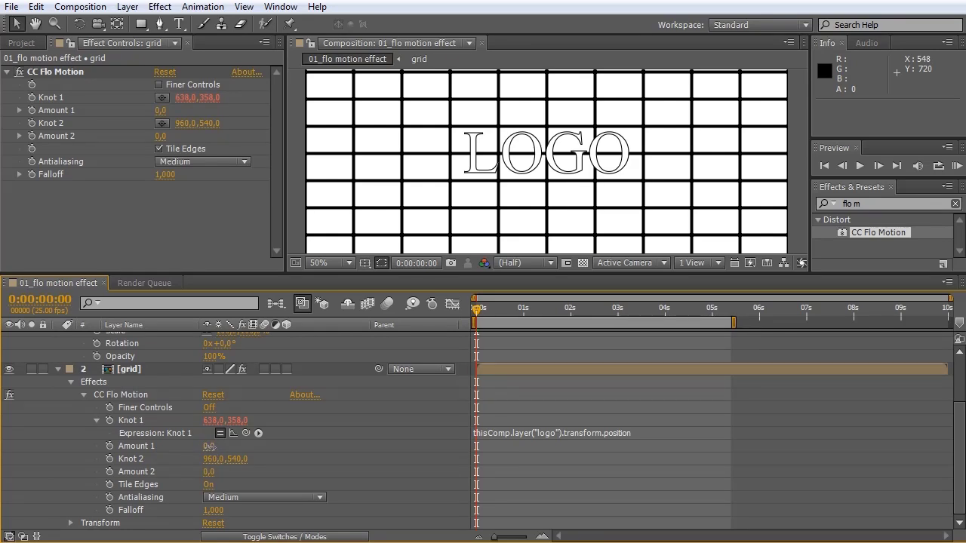
left_click_drag(209, 446, 225, 453)
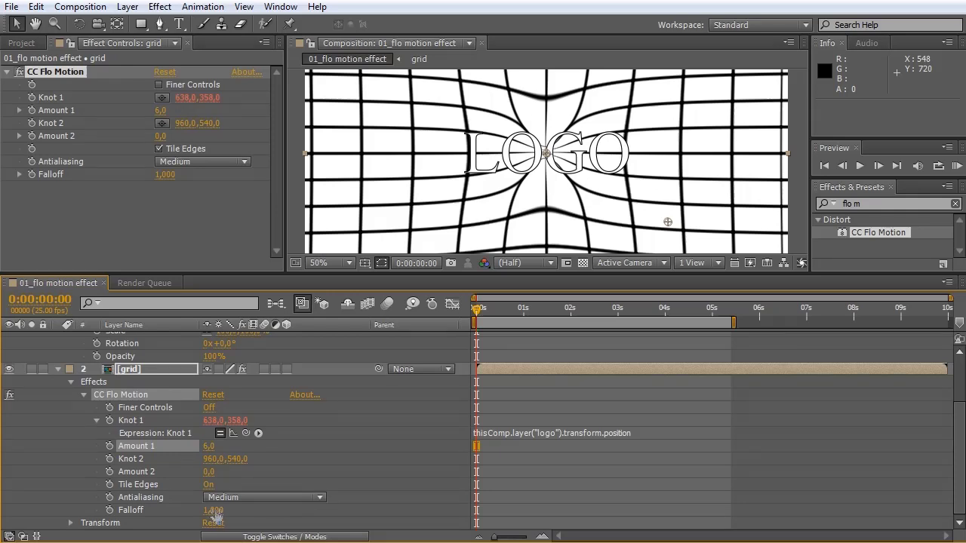
left_click_drag(213, 510, 256, 517)
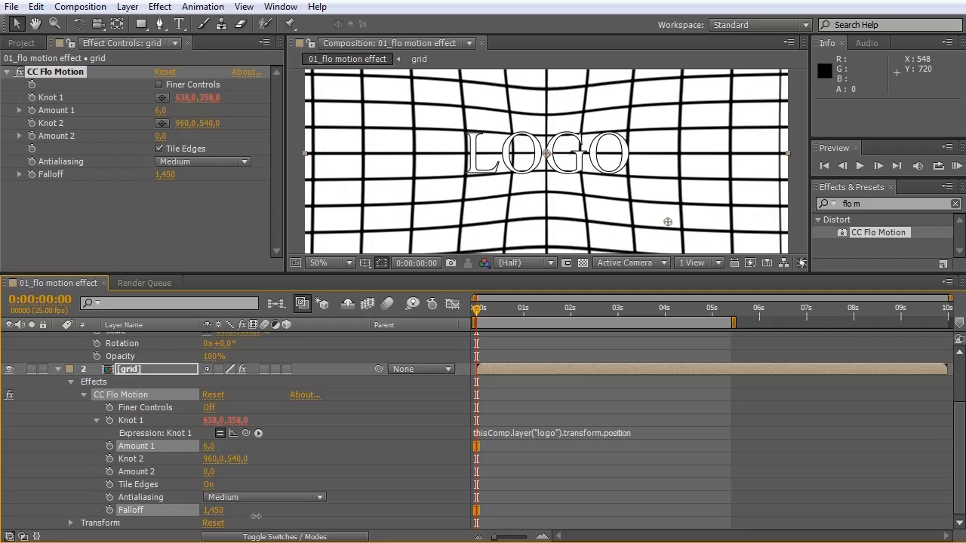
Step: Collapse the grid layer's properties and shift the logo around over the grid, leaving it at position 812, 342
scroll(656, 182, "down", 2)
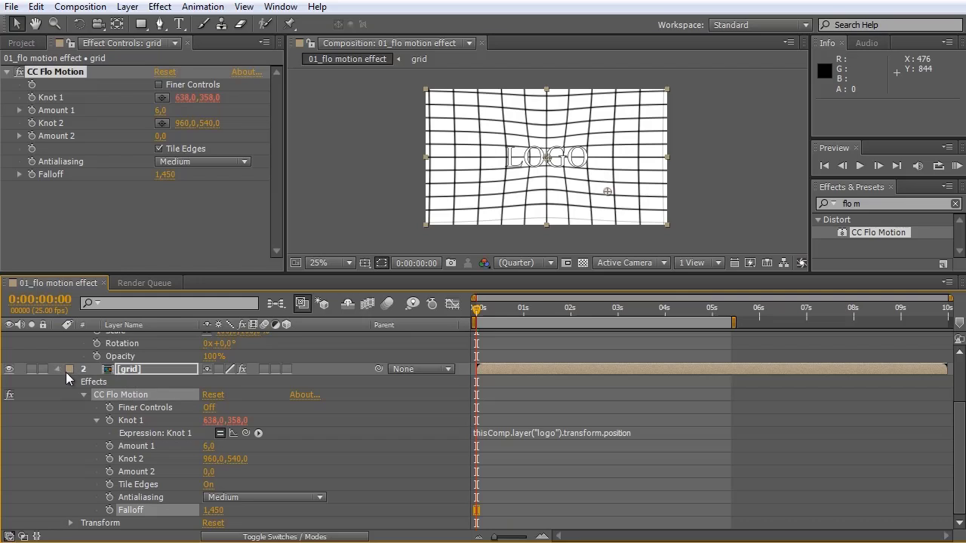
left_click(58, 369)
left_click(158, 340)
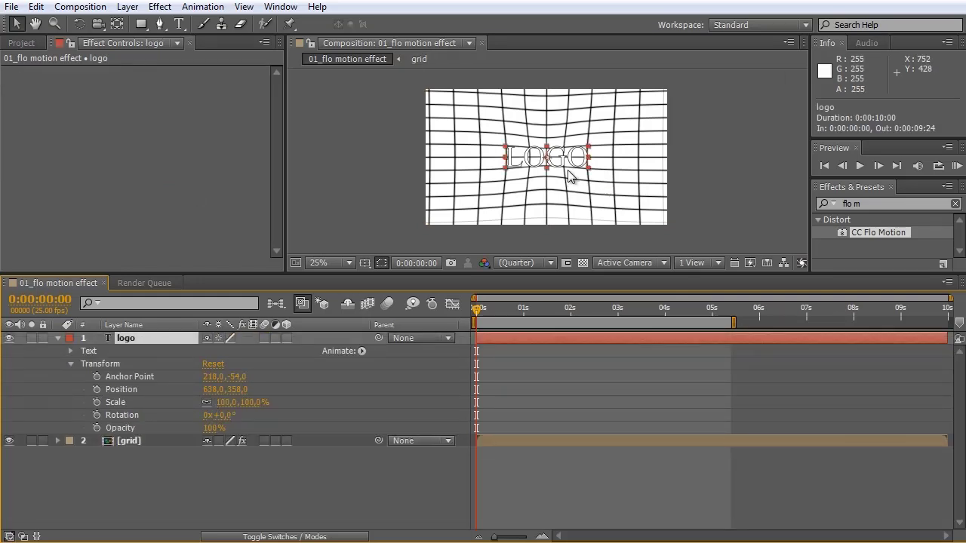
left_click_drag(567, 162, 606, 239)
scroll(610, 179, "up", 2)
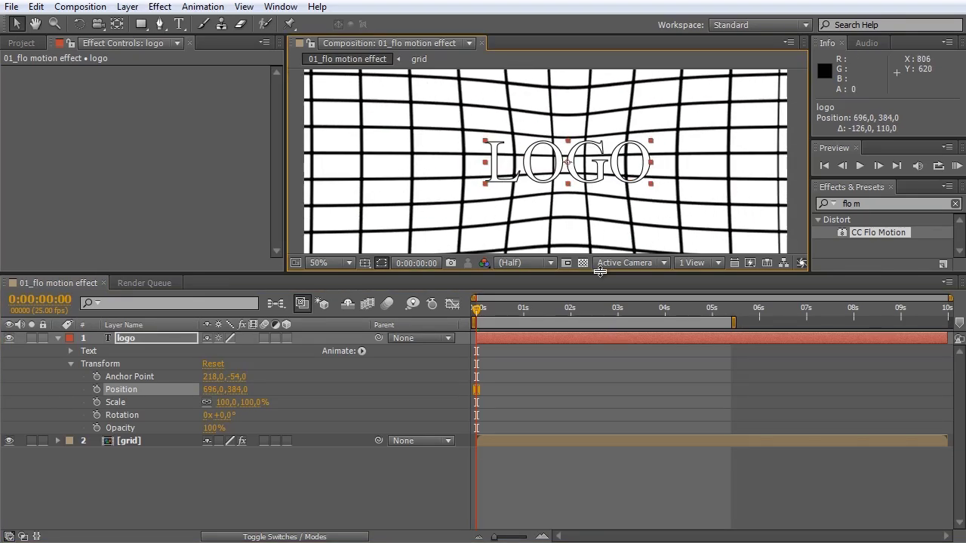
left_click_drag(598, 272, 599, 426)
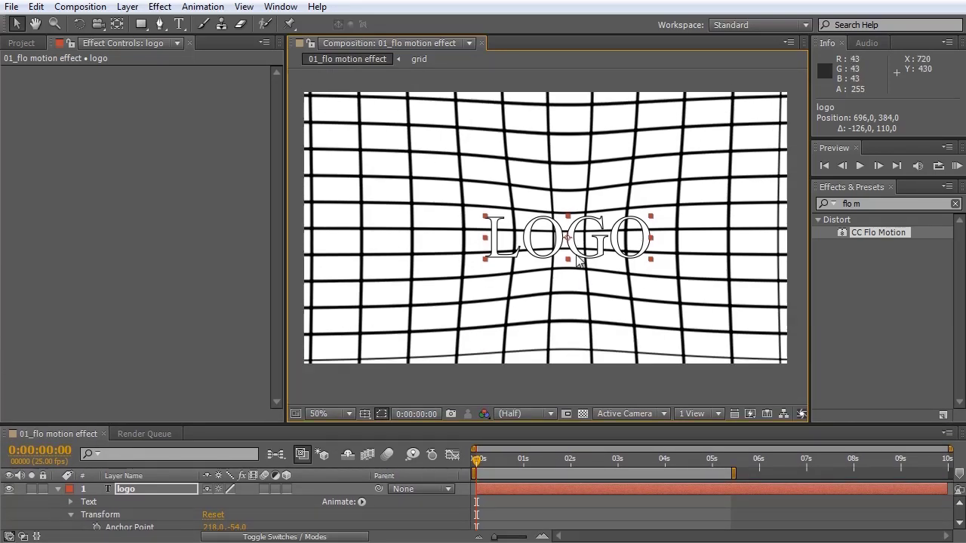
left_click_drag(579, 257, 507, 237)
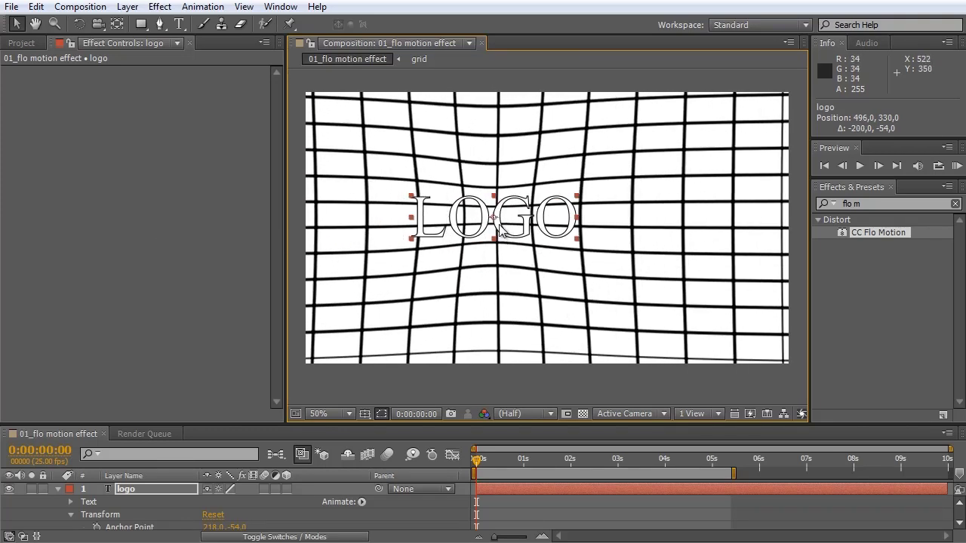
left_click_drag(504, 230, 623, 240)
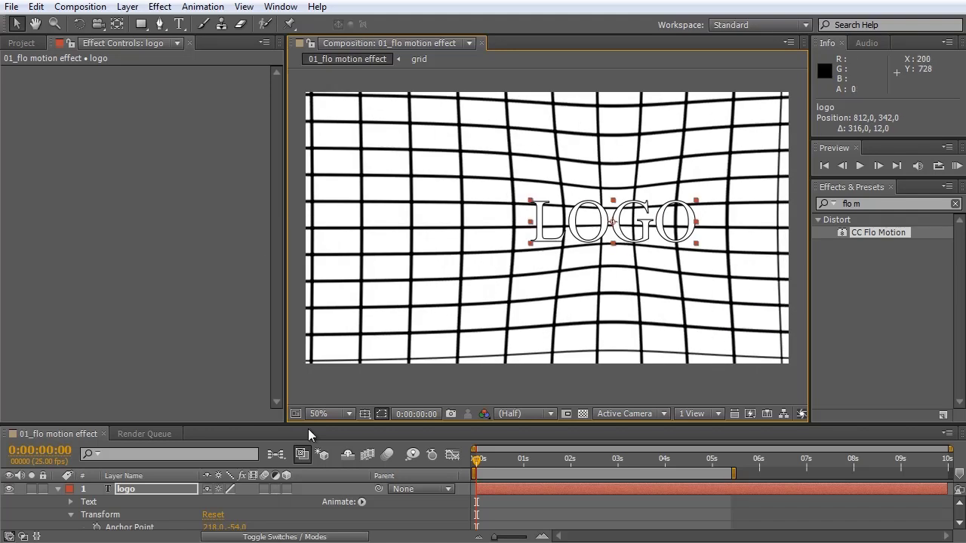
left_click_drag(308, 425, 309, 379)
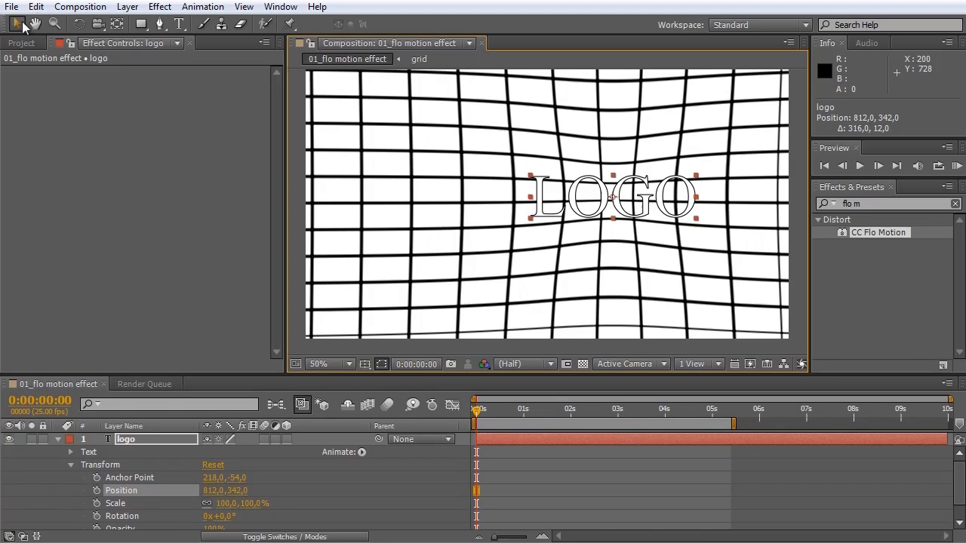
Step: Open the 02_BG composition and collapse the BG layer's properties
left_click(21, 43)
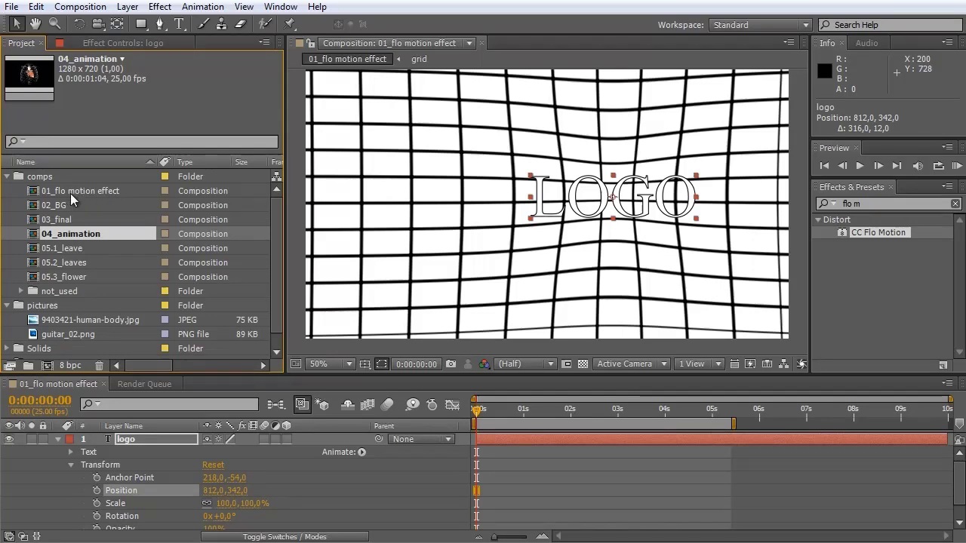
double_click(55, 205)
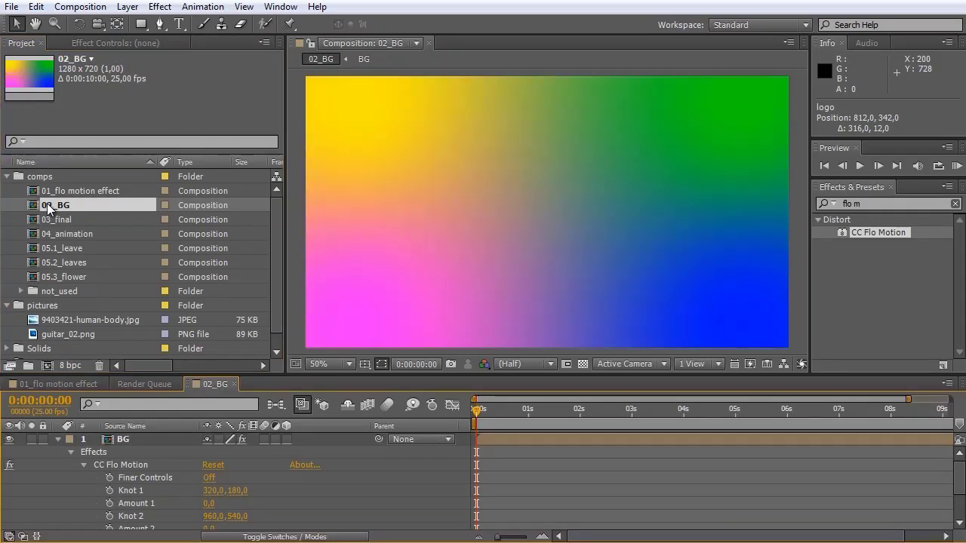
left_click(56, 439)
Step: Search the effects for "4-c" to locate 4-Color Gradient, and select the BG layer
left_click(879, 202)
type("4")
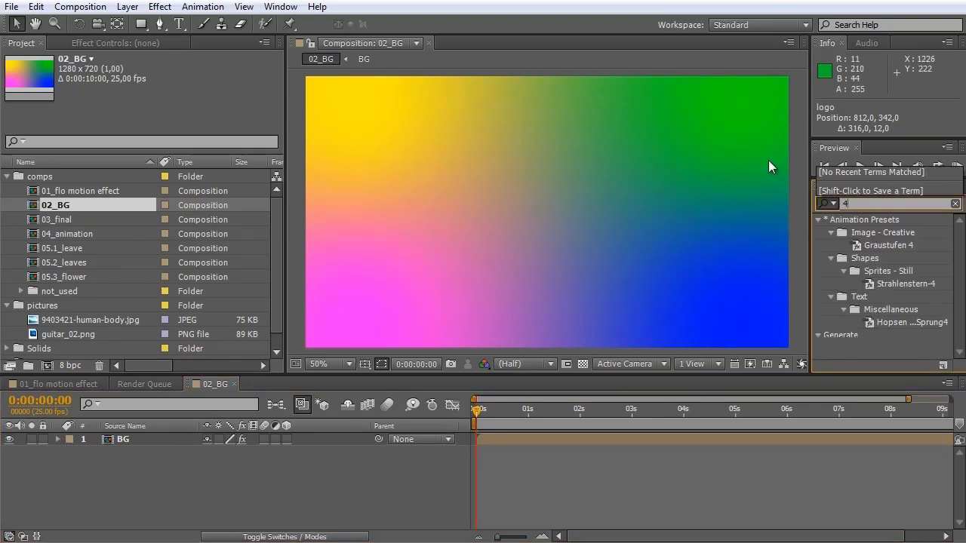
type("-c")
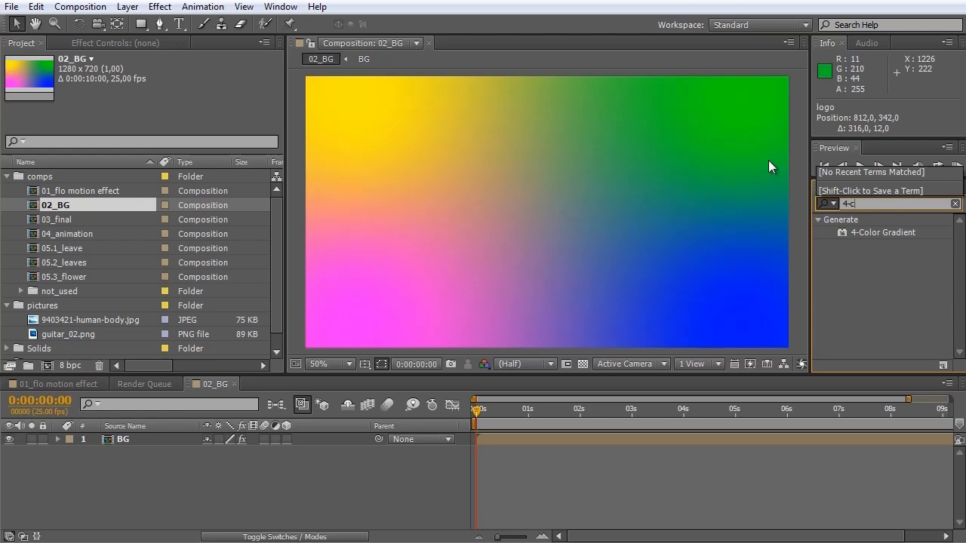
left_click_drag(861, 232, 131, 441)
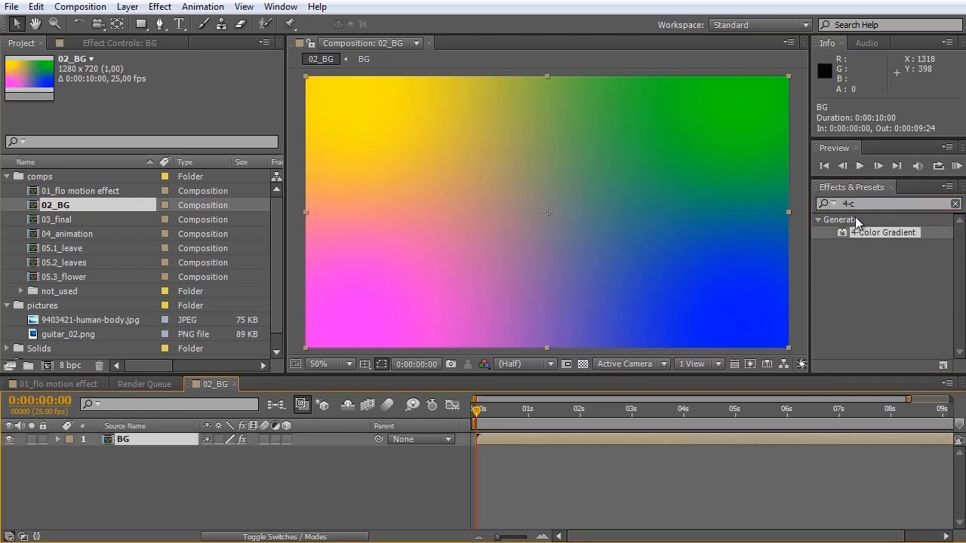
Step: In the BG layer's CC Flo Motion, set Amount 1 to 228 and Amount 2 to 275, and move Knot 1 to 402, 440
left_click(57, 439)
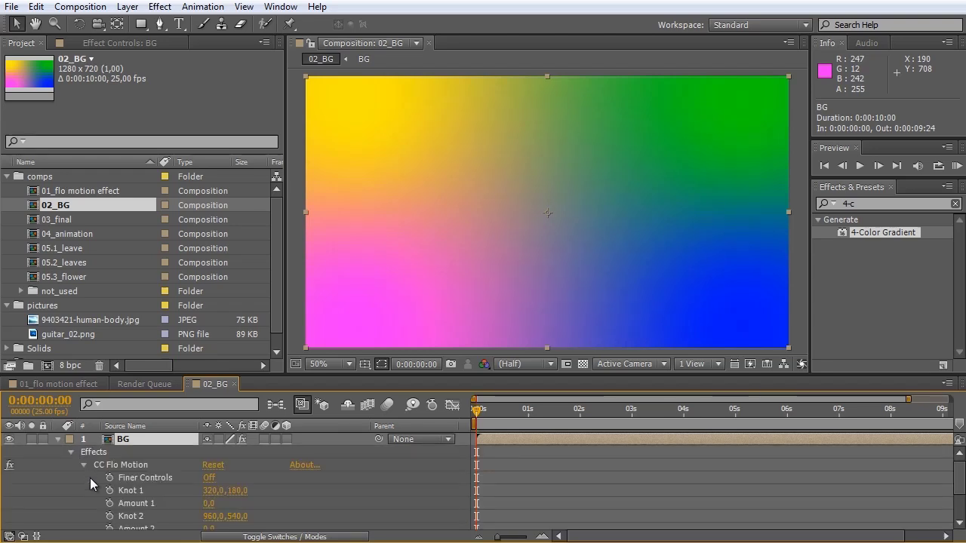
left_click(119, 465)
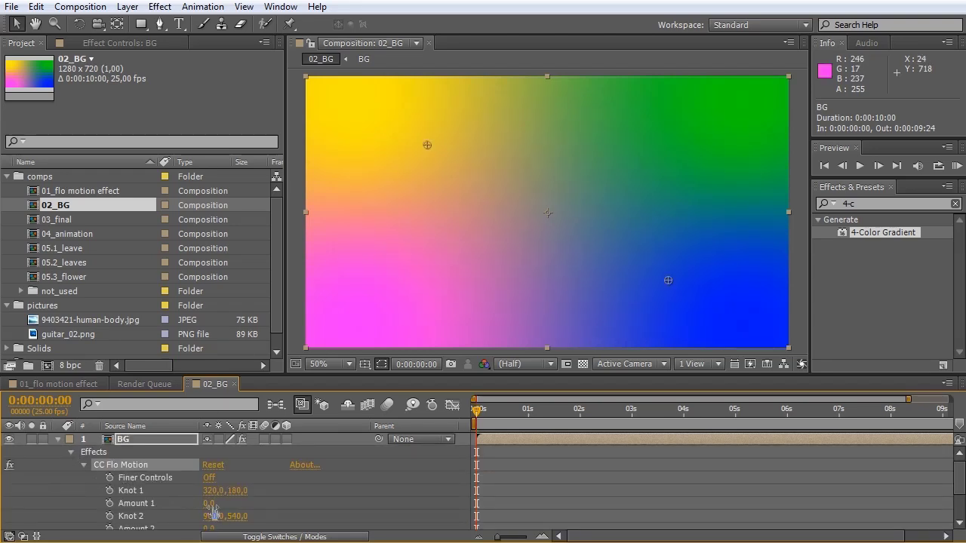
left_click_drag(208, 503, 258, 536)
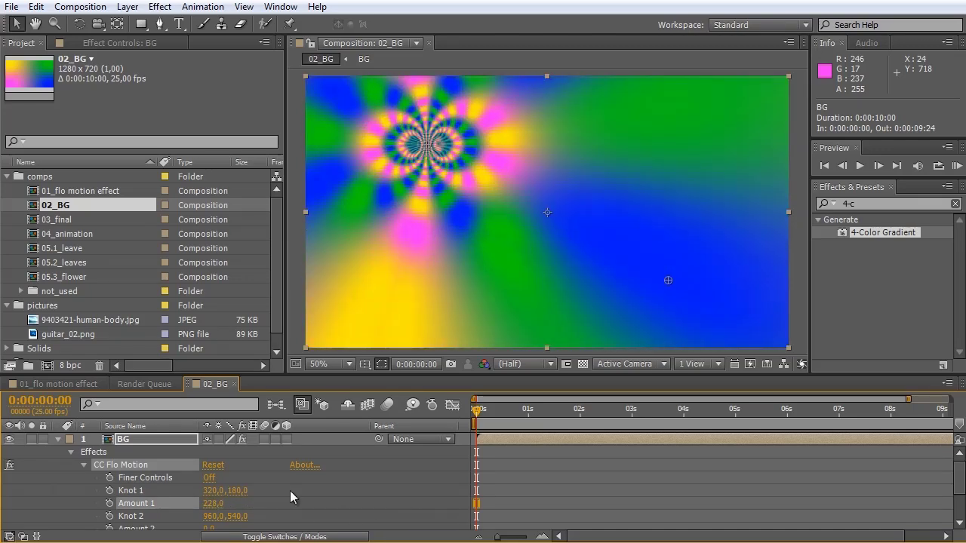
scroll(292, 497, "down", 1)
left_click_drag(208, 492, 421, 501)
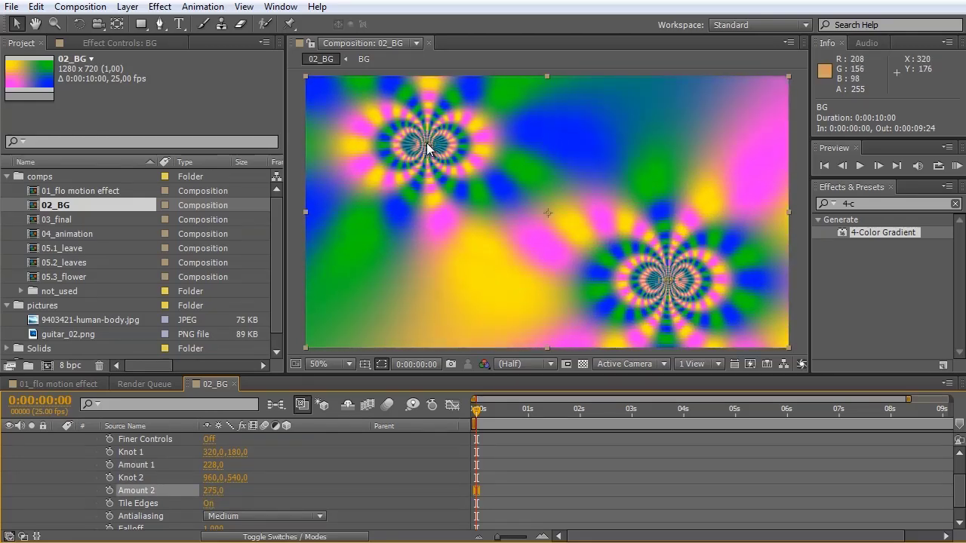
left_click_drag(427, 146, 408, 223)
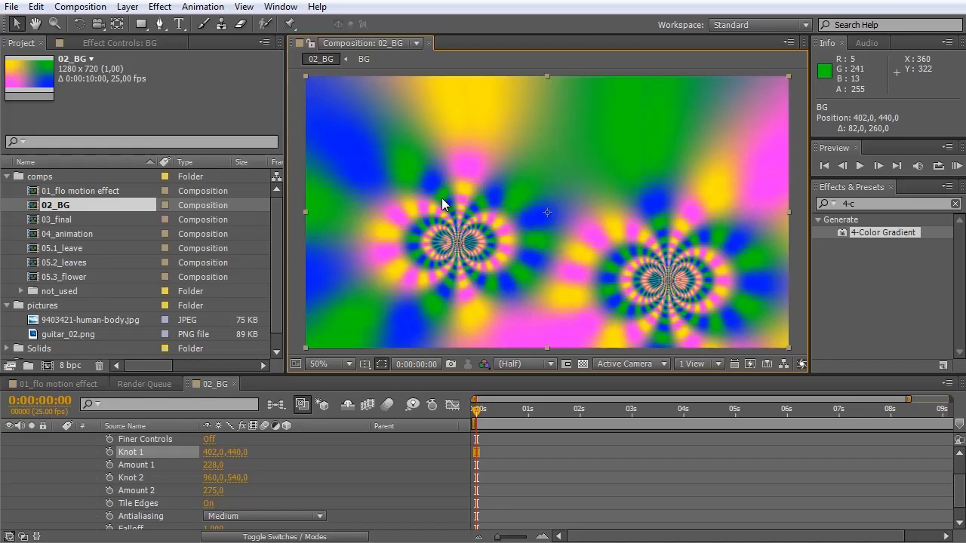
Step: Open the 03_final composition and move the body_flo layer's CC Flo Motion Knot 1 to 475,4, 402,5 on the vacuum nozzle
double_click(52, 218)
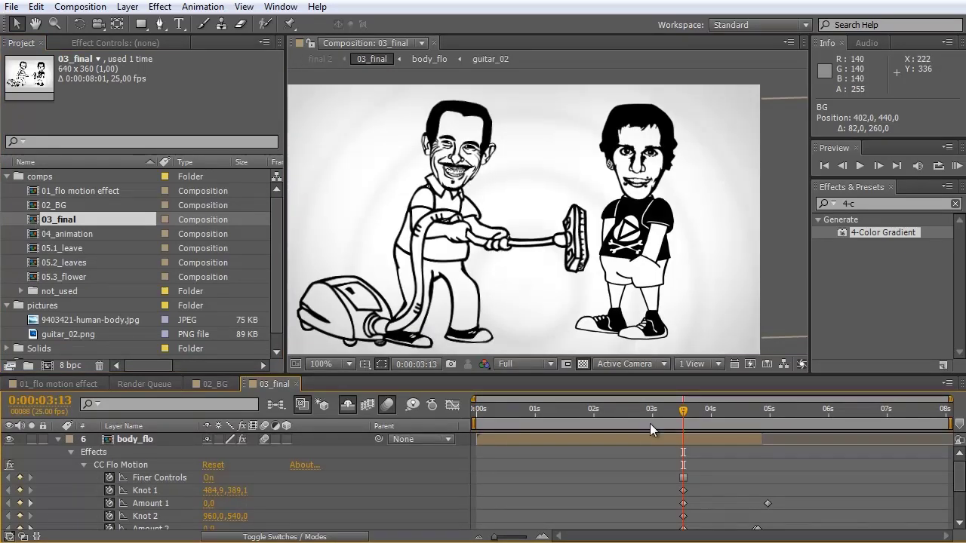
left_click_drag(769, 373, 769, 367)
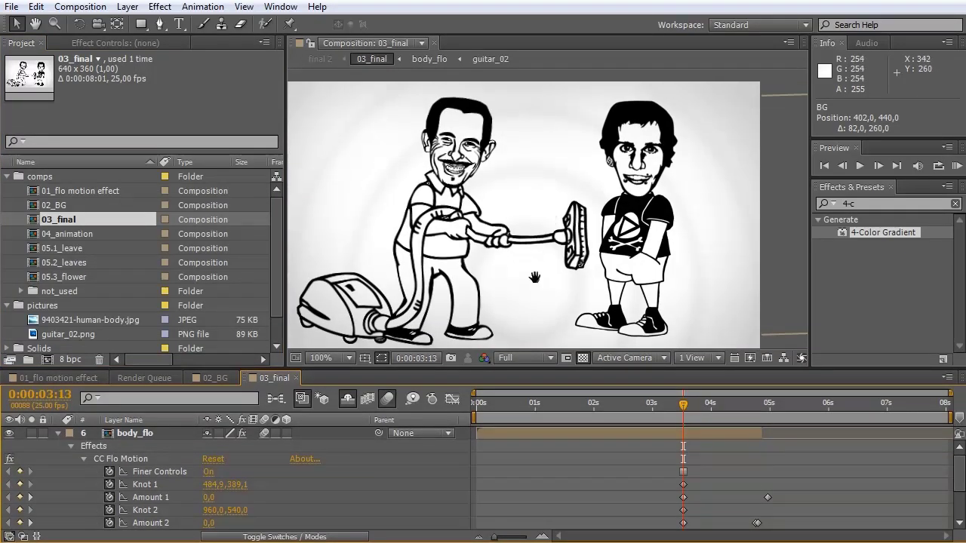
left_click_drag(536, 279, 567, 265)
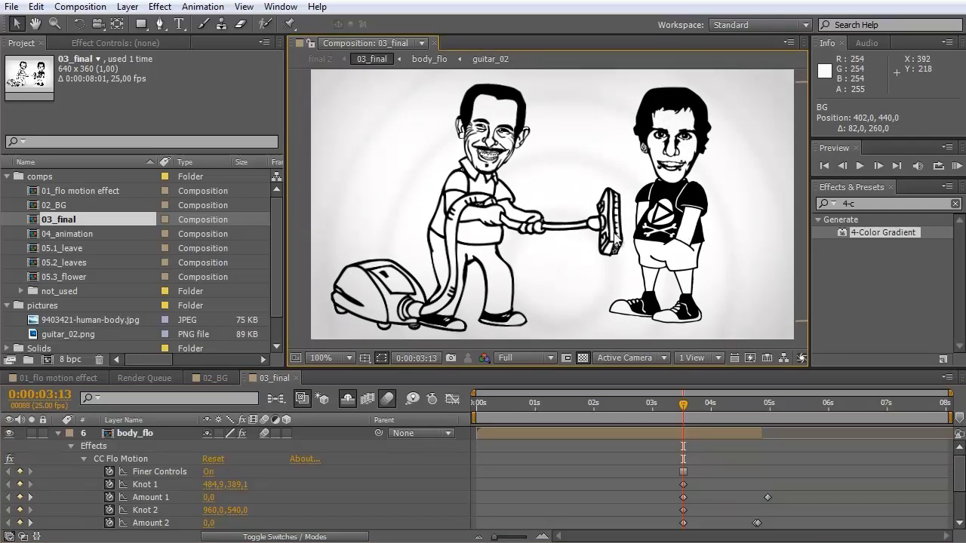
left_click(117, 460)
left_click_drag(603, 229, 605, 222)
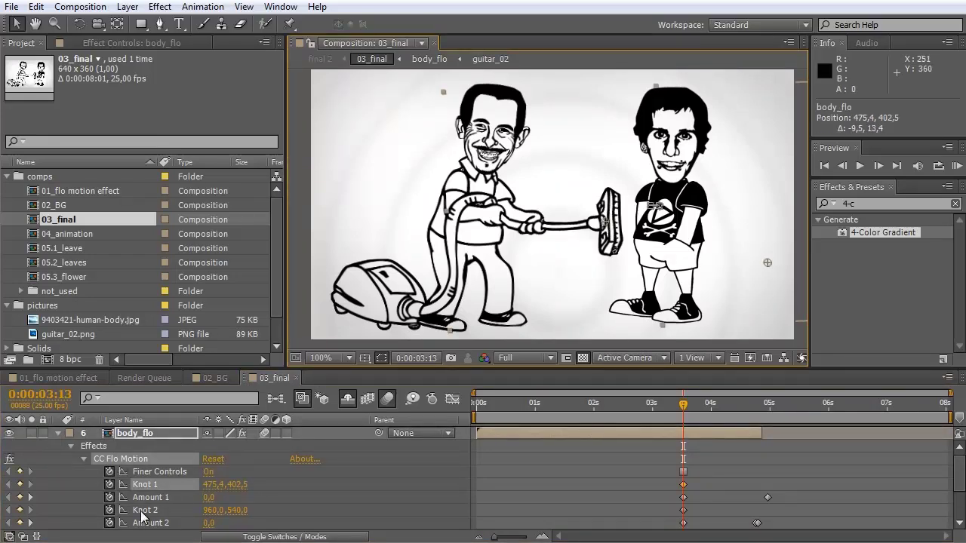
Step: Scrub through the Amount 1 animation and keyframe Knot 1 at 482,3, 398,1 at 0:00:04:16 to keep it on the nozzle
left_click(157, 497)
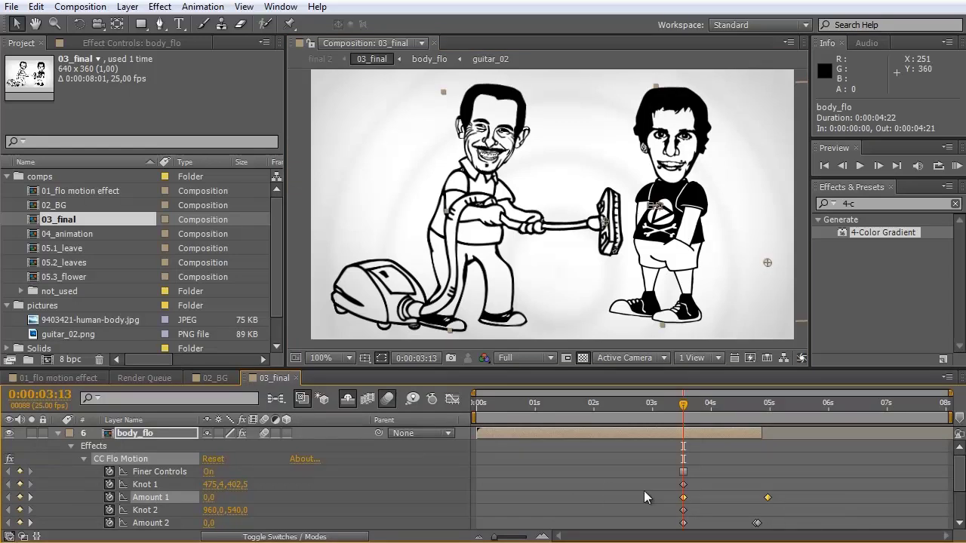
left_click_drag(683, 411, 749, 431)
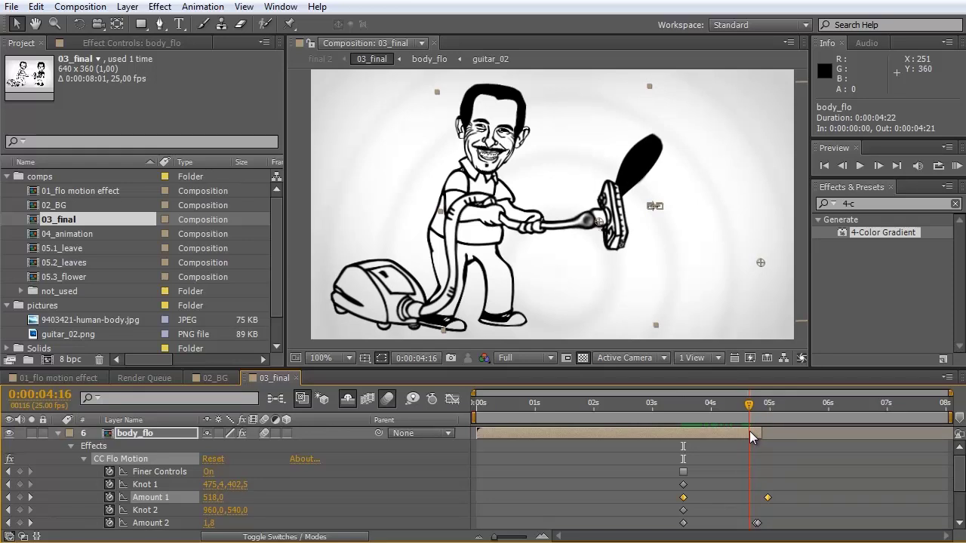
left_click_drag(599, 224, 604, 224)
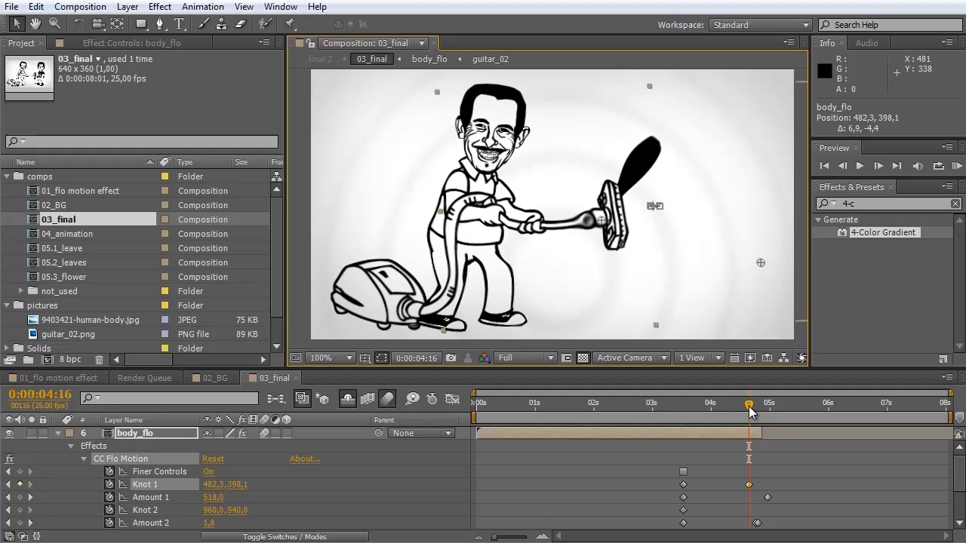
left_click_drag(749, 408, 762, 408)
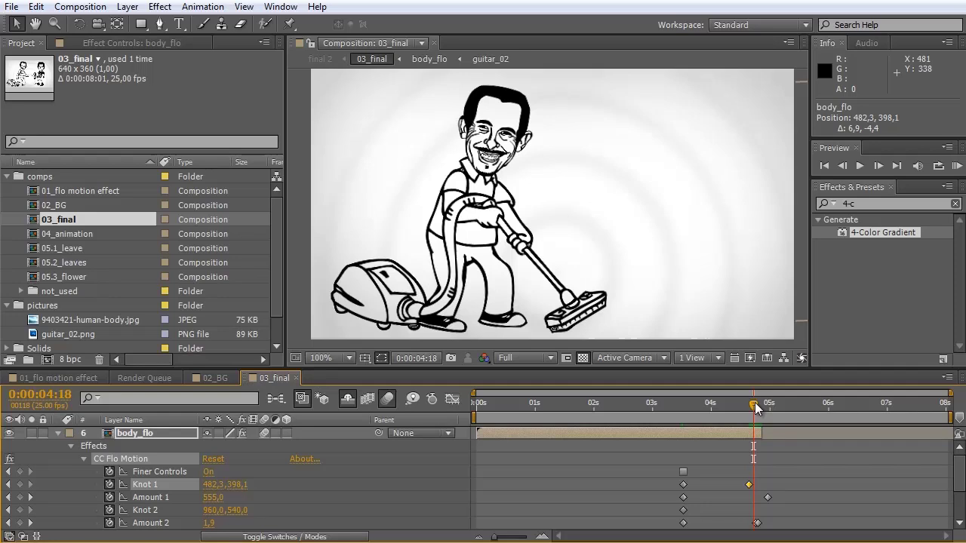
Step: Open the 04_animation composition and hide the body layer
double_click(41, 236)
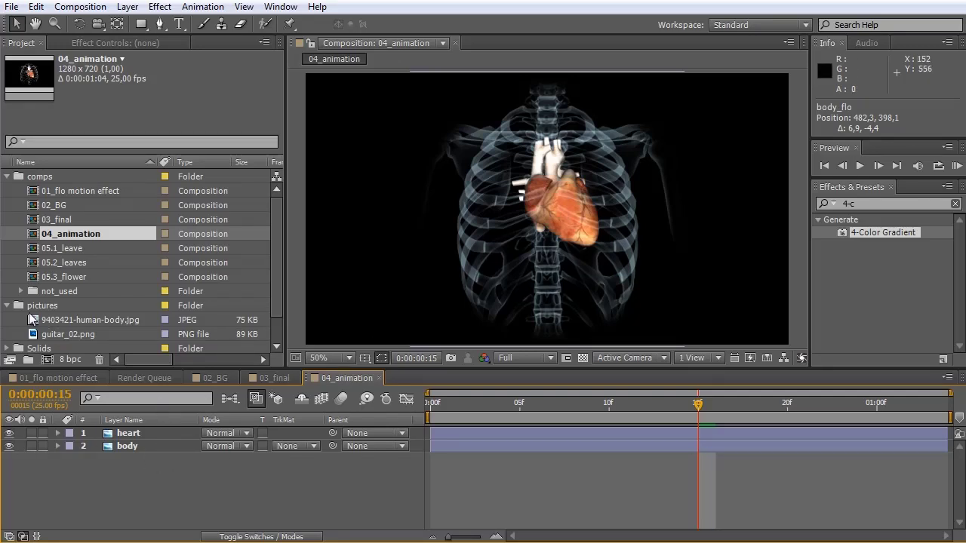
left_click(10, 446)
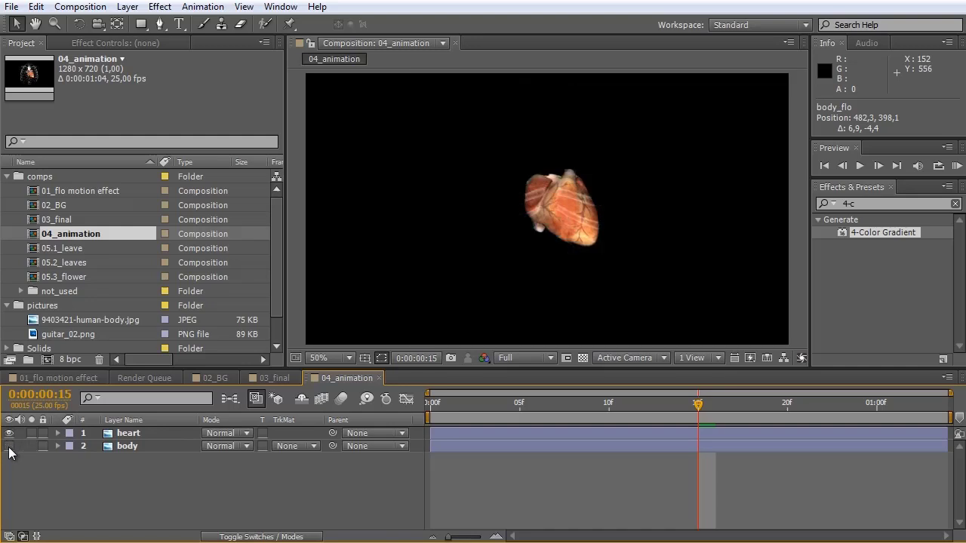
Step: Show the body layer again and reveal the heart layer's keyframed CC Flo Motion properties and its knots on the heart
left_click(10, 446)
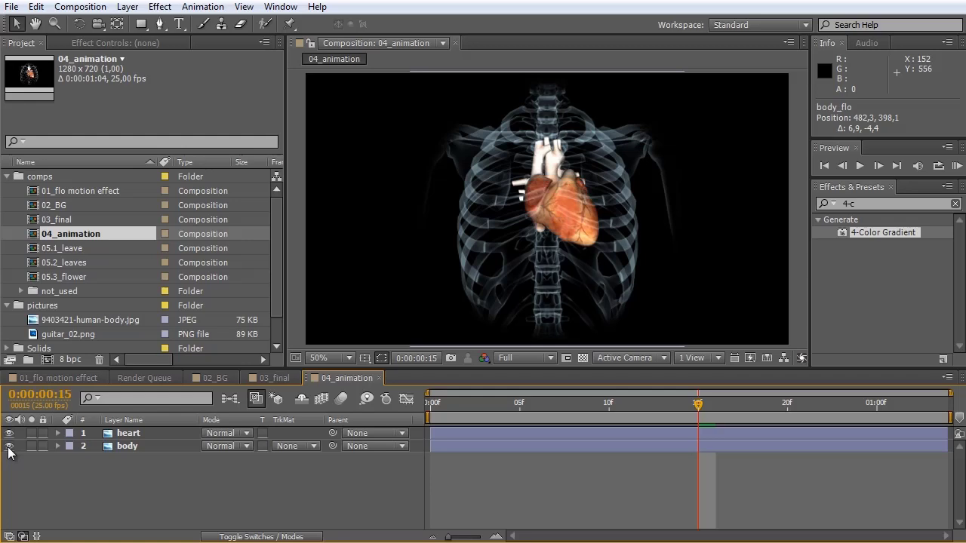
left_click(481, 434)
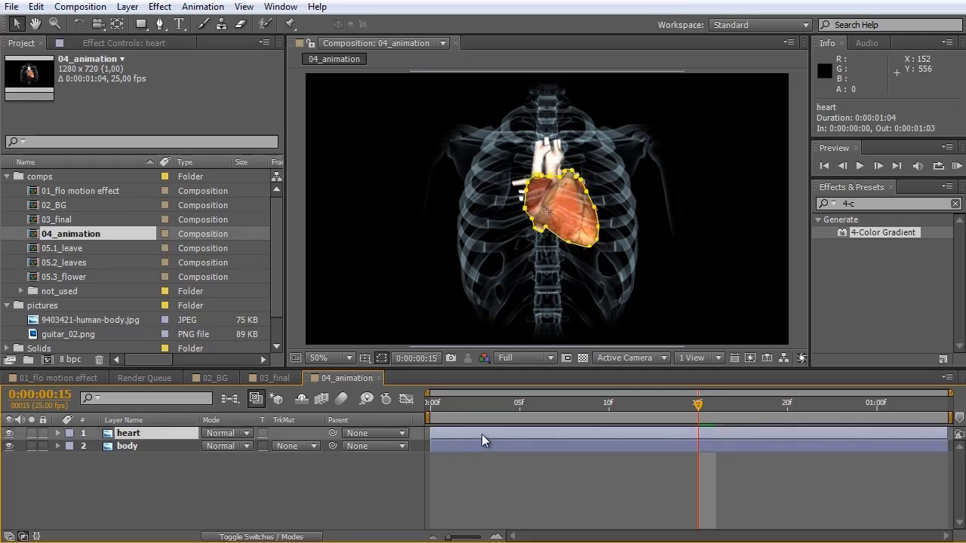
key("u")
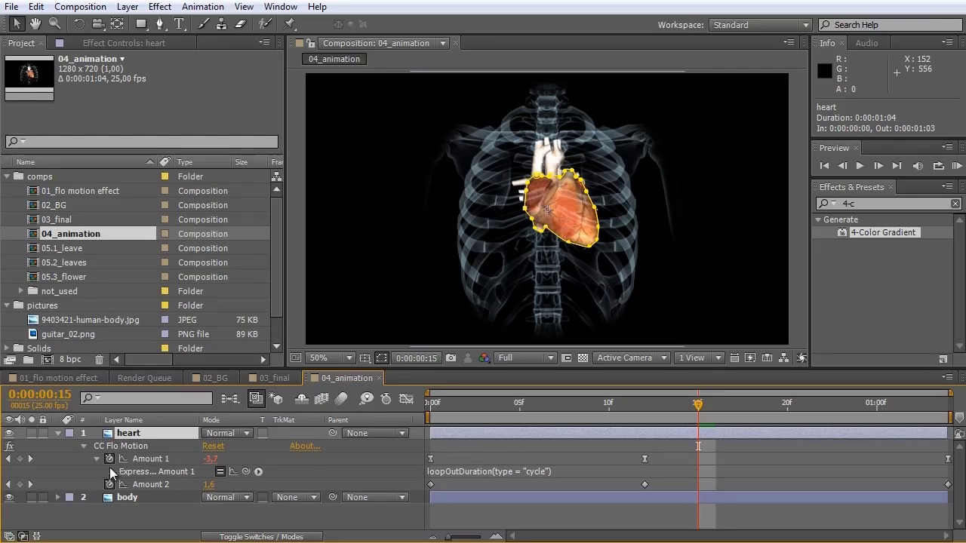
left_click(121, 445)
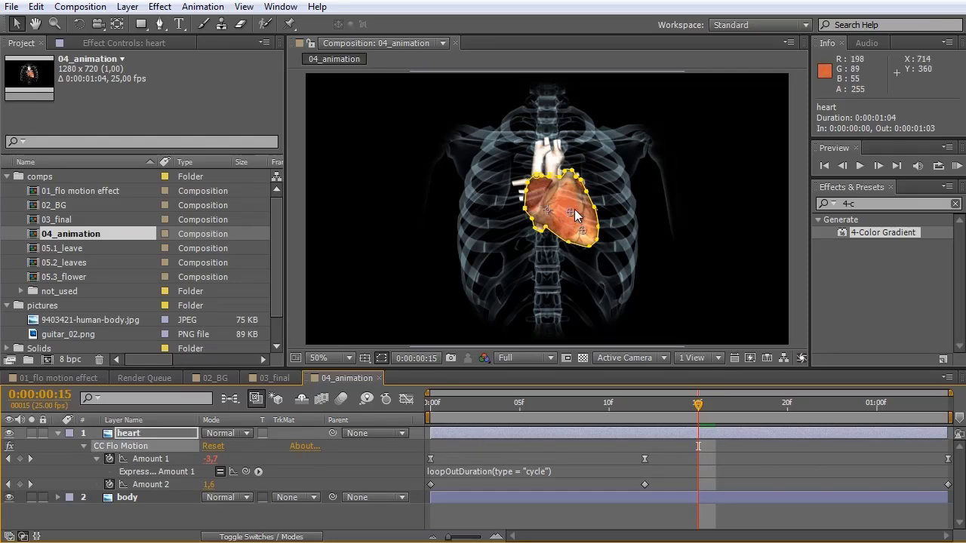
key("/")
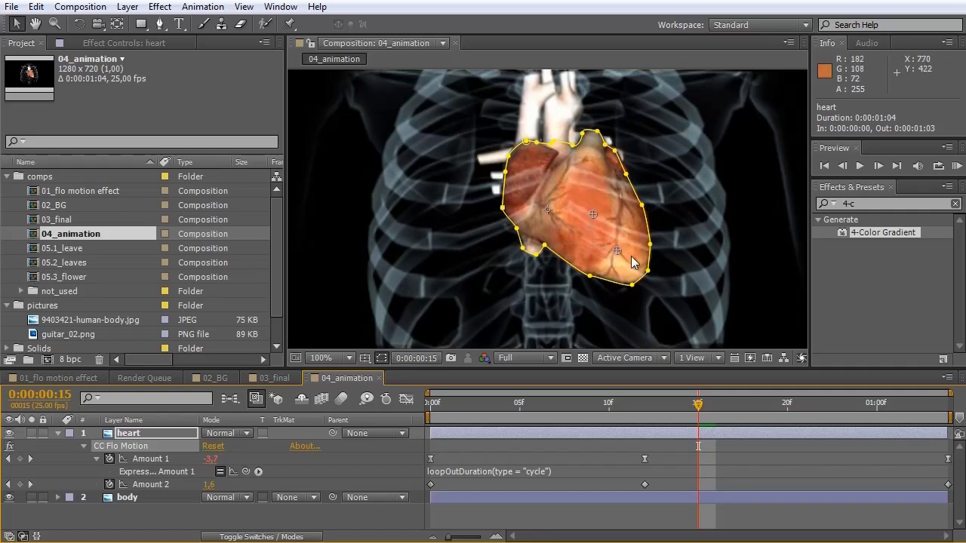
left_click(560, 453)
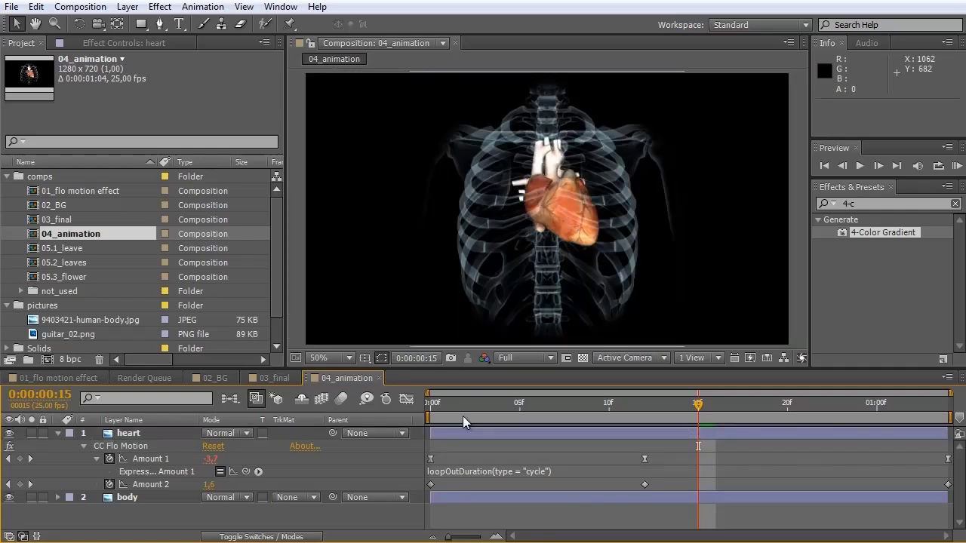
Step: Scrub through the heart's CC Flo Motion animation from the start to the keyframes at 0:00:00:12
left_click(430, 417)
left_click_drag(437, 412, 643, 424)
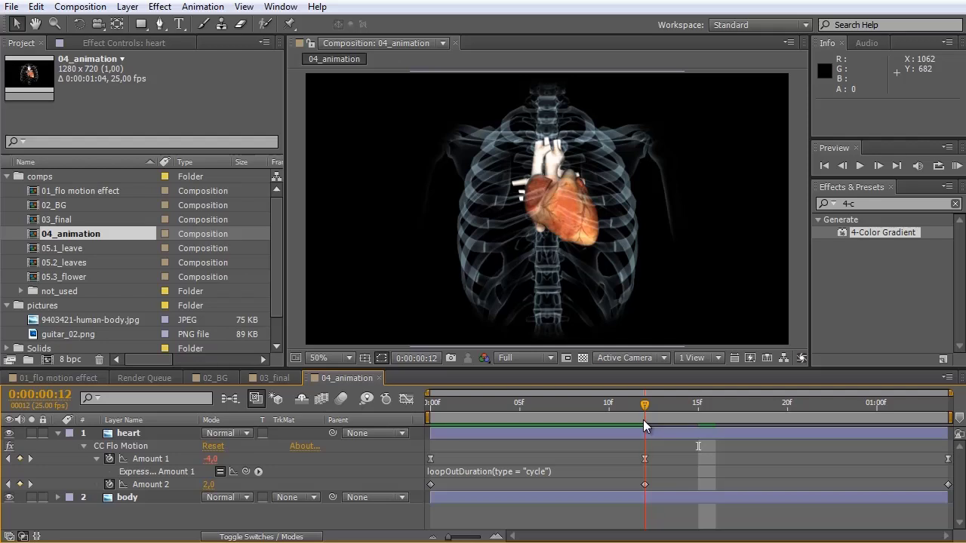
left_click_drag(643, 424, 668, 448)
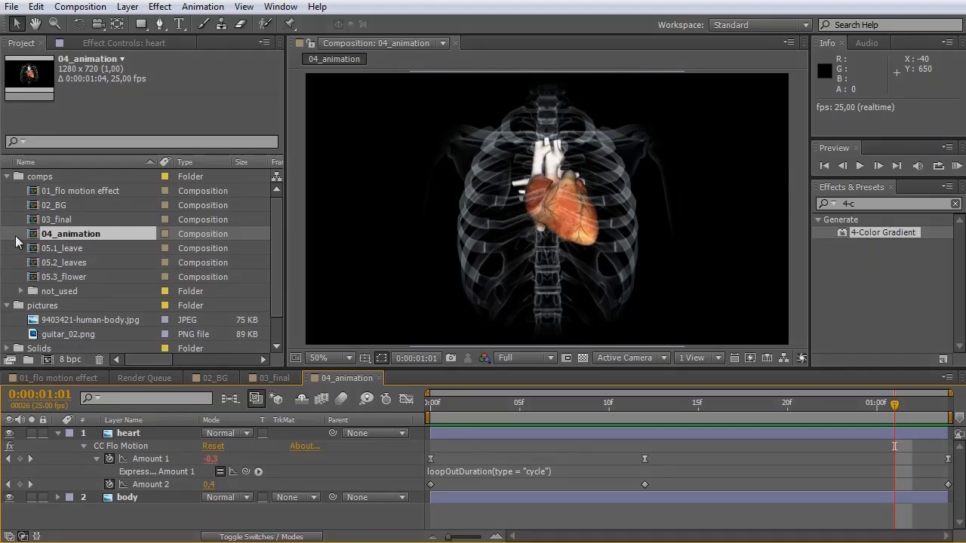
Step: Open the 05.1_leave composition and enable the first CC Flo Motion effect on White Solid 5
double_click(66, 251)
key("comma")
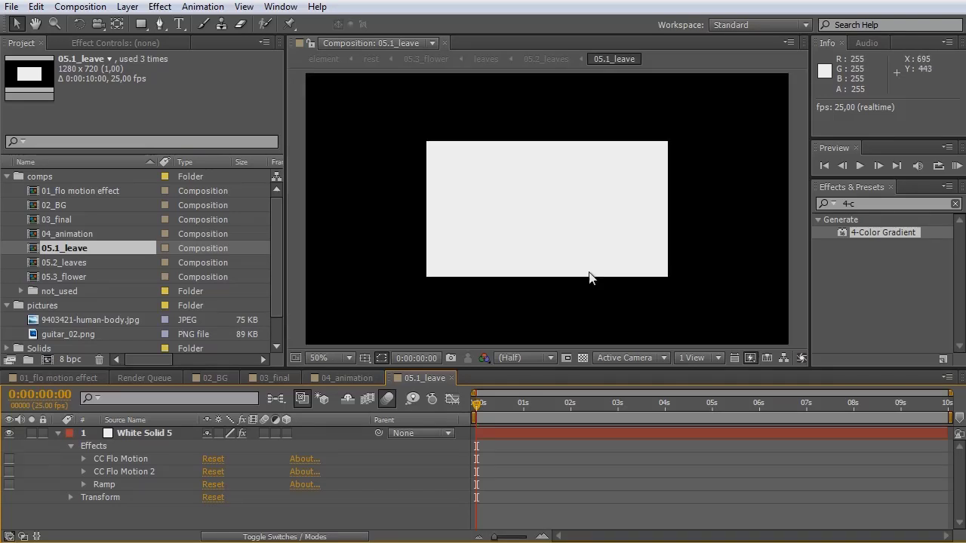
left_click(596, 261)
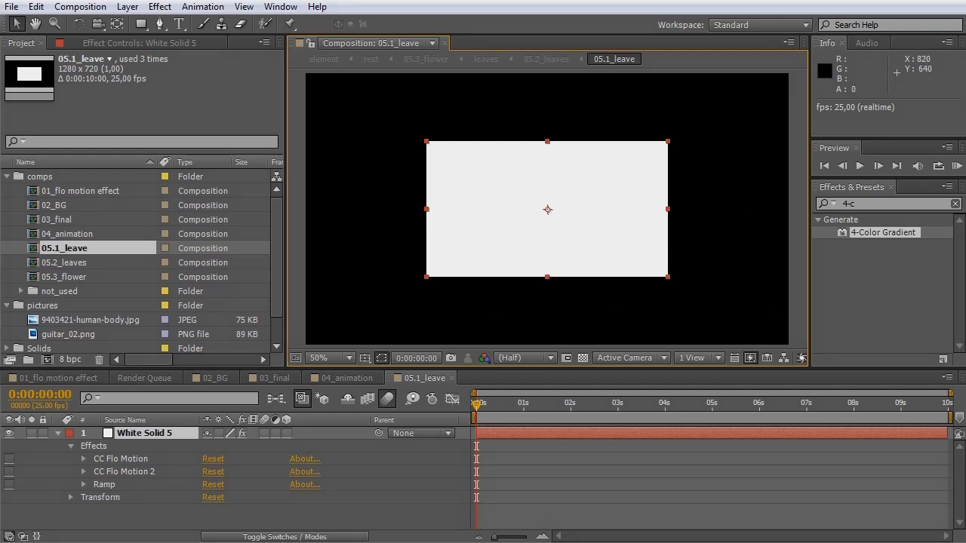
left_click(9, 458)
left_click(139, 460)
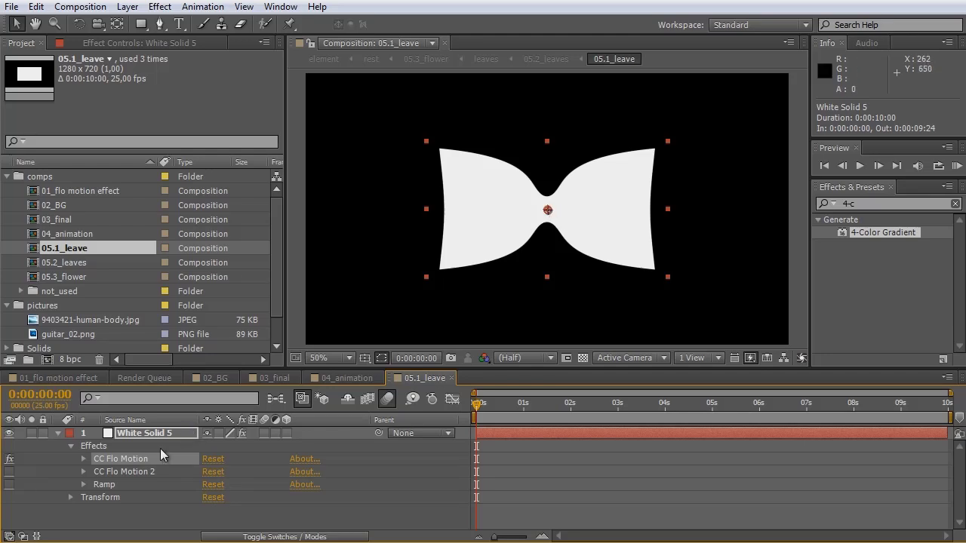
Step: Enable the CC Flo Motion 2 and Ramp effects on White Solid 5
left_click(124, 472)
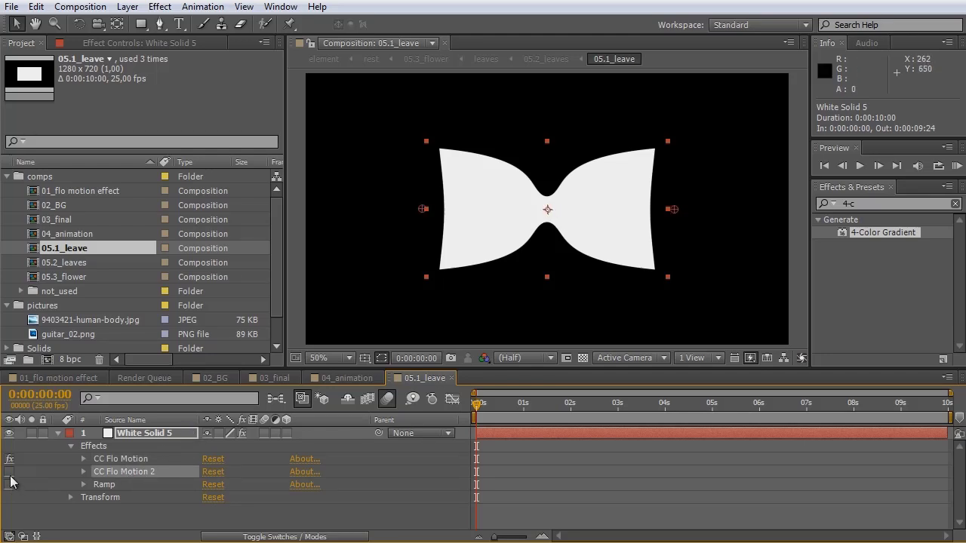
left_click(10, 471)
left_click_drag(420, 215, 412, 216)
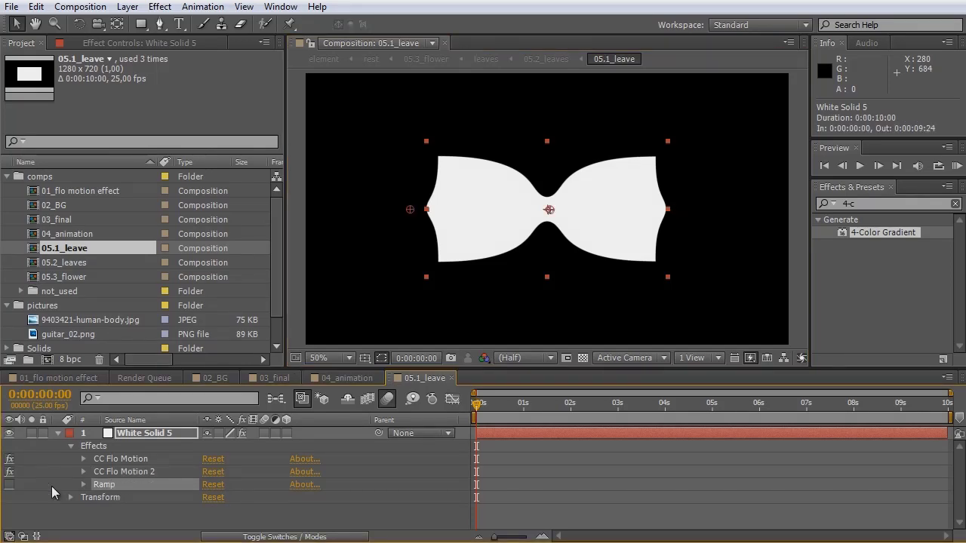
left_click(9, 484)
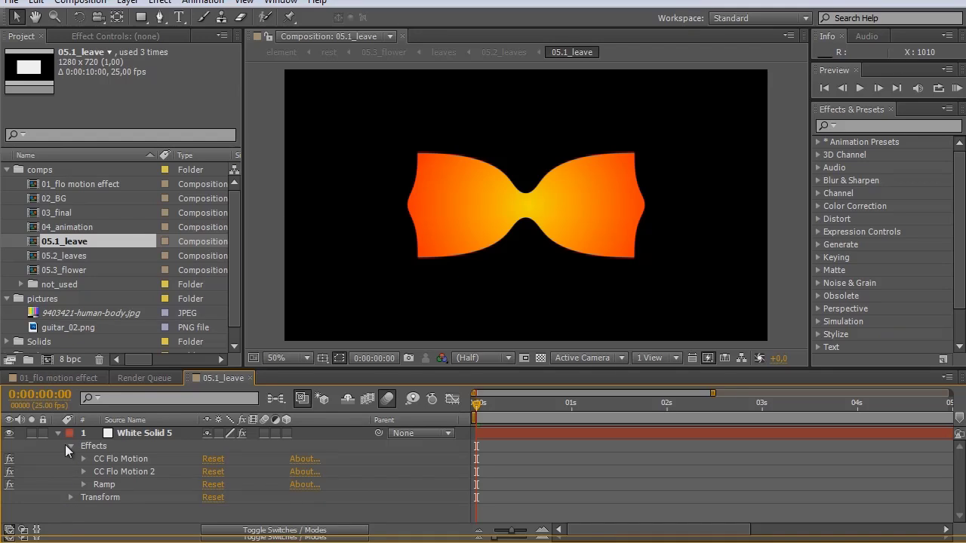
Step: Open the 05.2_leaves composition and show the hidden 05.1_leave layers 2 and 1
double_click(33, 259)
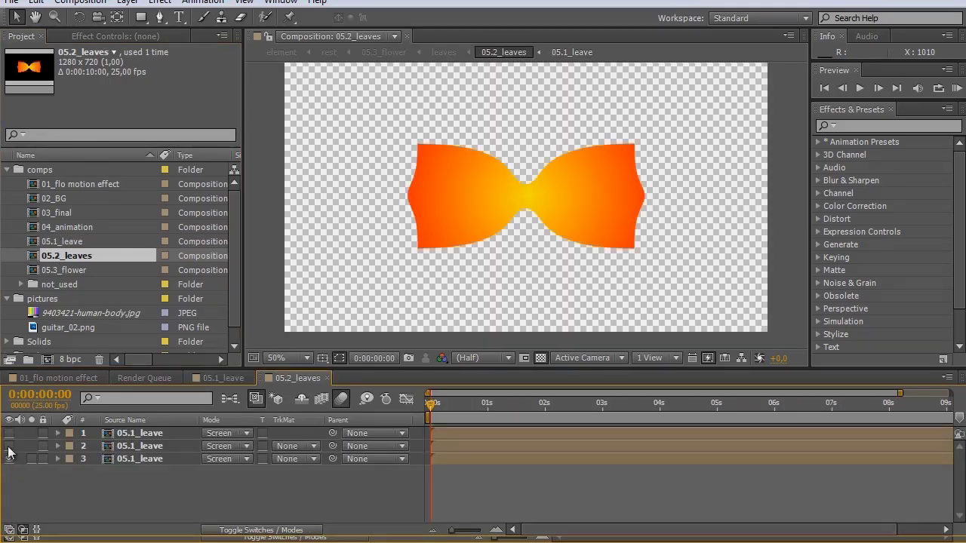
left_click(9, 446)
left_click(9, 433)
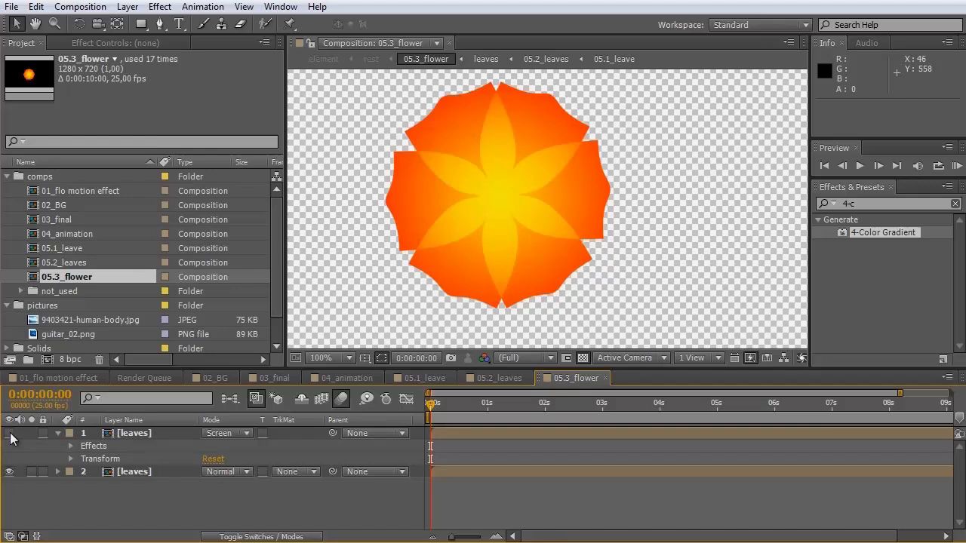
Step: In the 05.3_flower composition, show the upper leaves layer and select both leaves layers to examine the flower
left_click(9, 433)
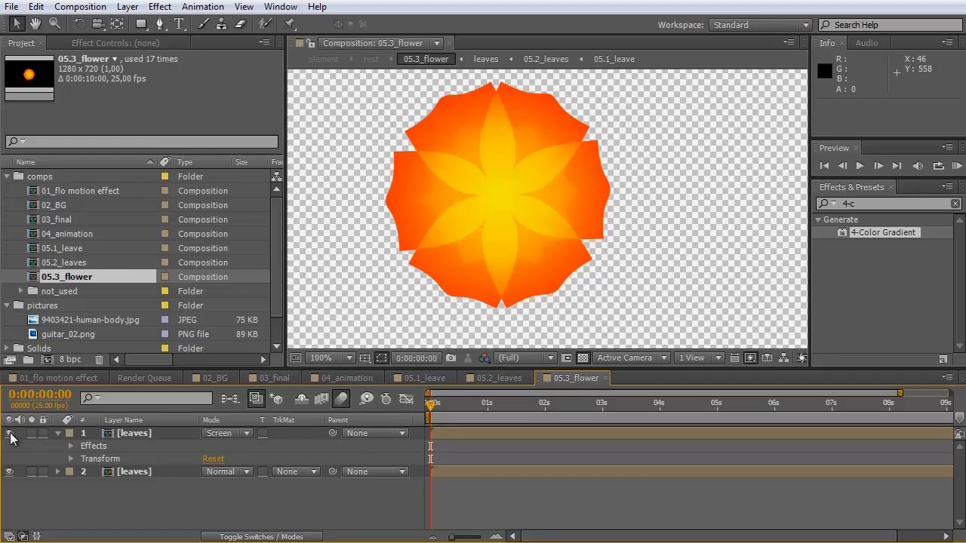
left_click(134, 475)
left_click(136, 435, "shift")
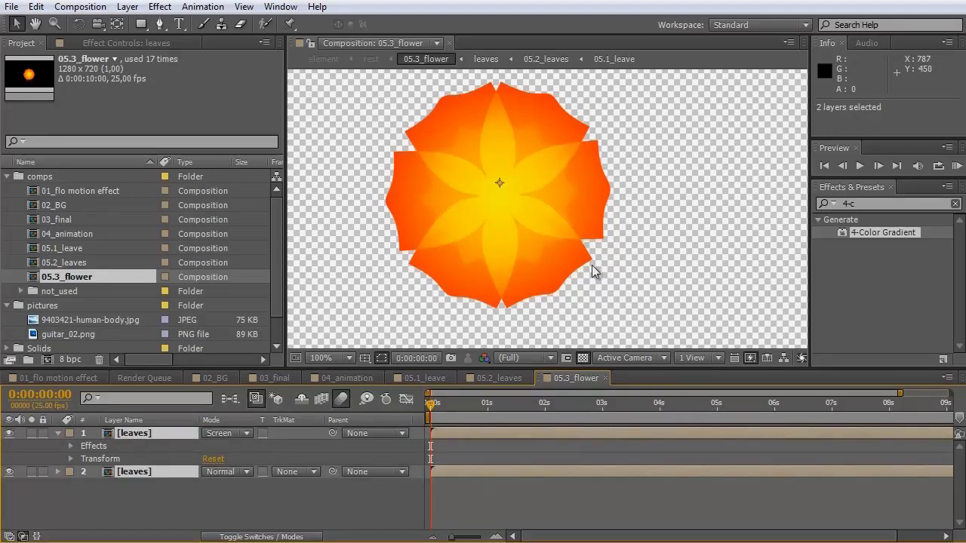
left_click_drag(509, 232, 565, 244)
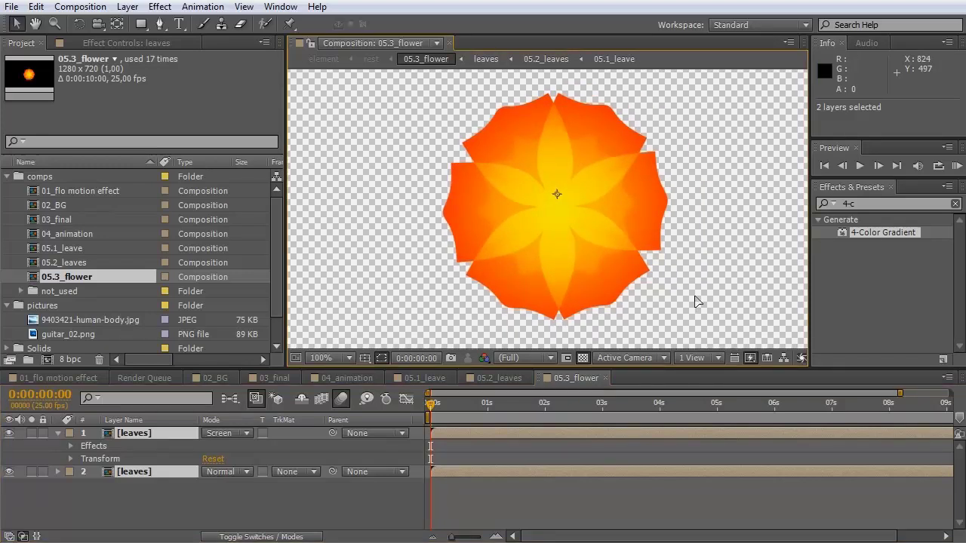
key("comma")
key("period")
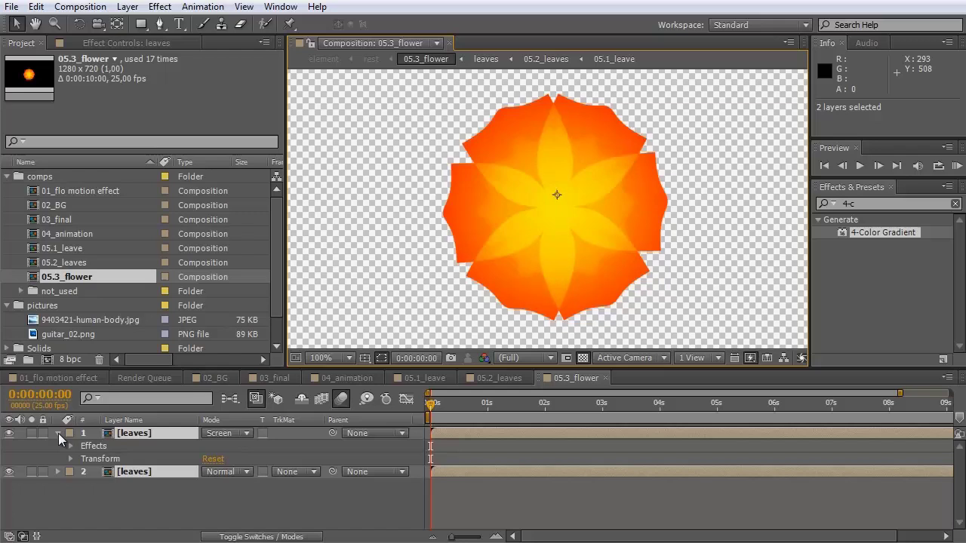
Step: In the lower leaves layer's CC Flo Motion, move Knot 1 to 639, 377 and set Amount 1 to -137
left_click(84, 457)
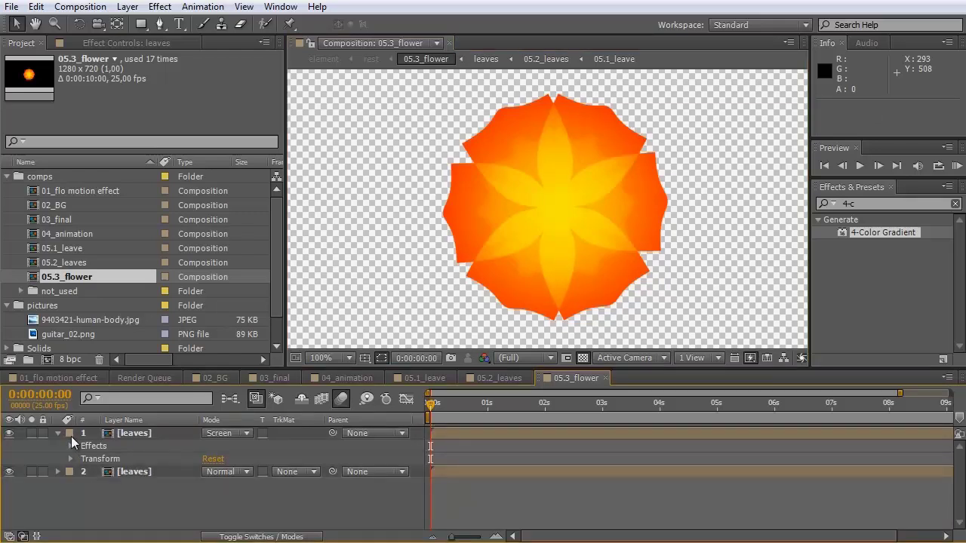
left_click(57, 472)
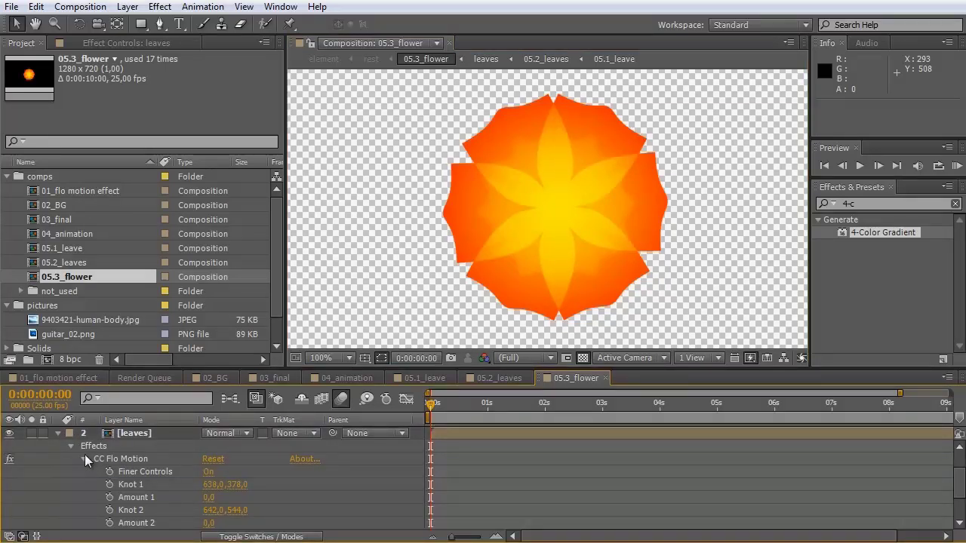
left_click_drag(143, 370, 146, 341)
key("period")
key("comma")
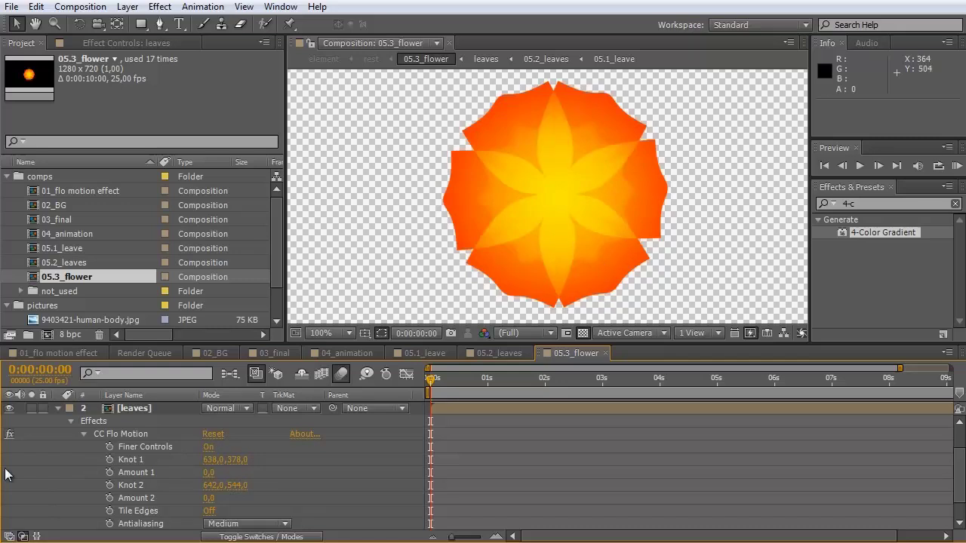
left_click(103, 434)
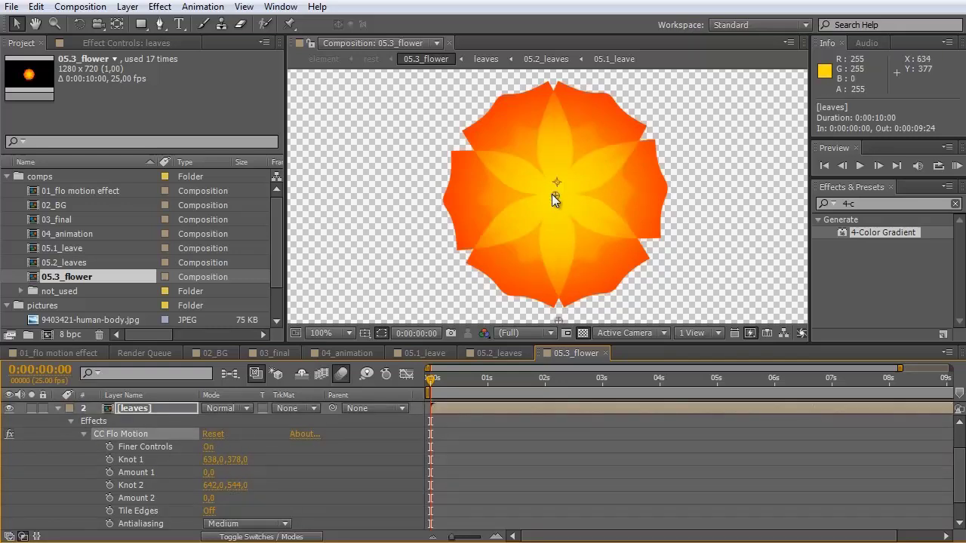
left_click_drag(554, 197, 555, 196)
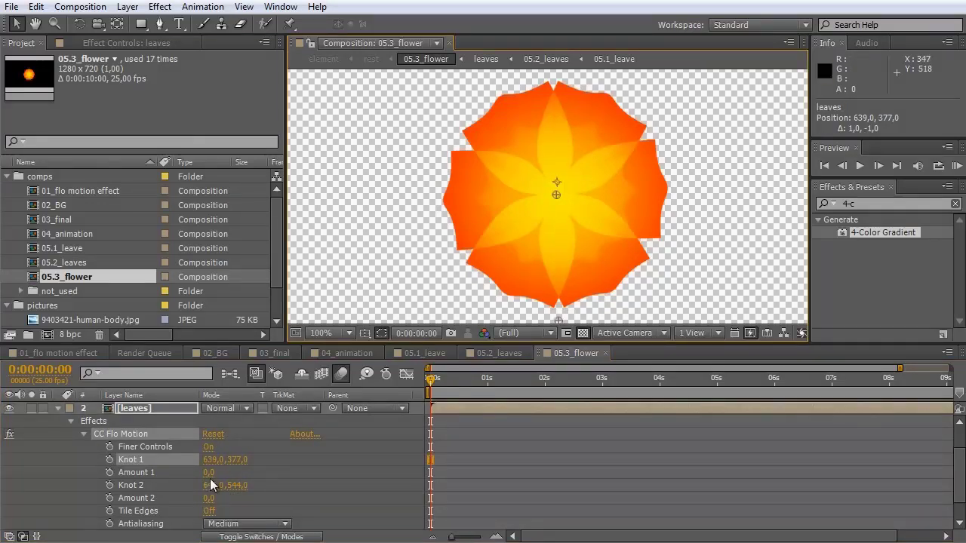
left_click_drag(208, 472, 110, 486)
Step: Vary Amount 1 of the upper leaves layer's CC Flo Motion, lowering it through -16 and then raising it strongly
scroll(225, 453, "up", 1)
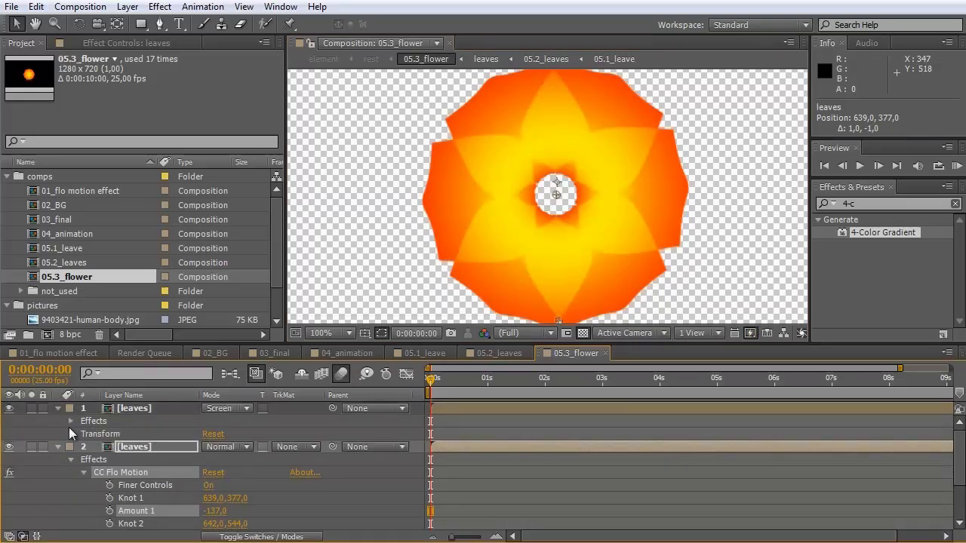
left_click(70, 421)
scroll(70, 421, "down", 1)
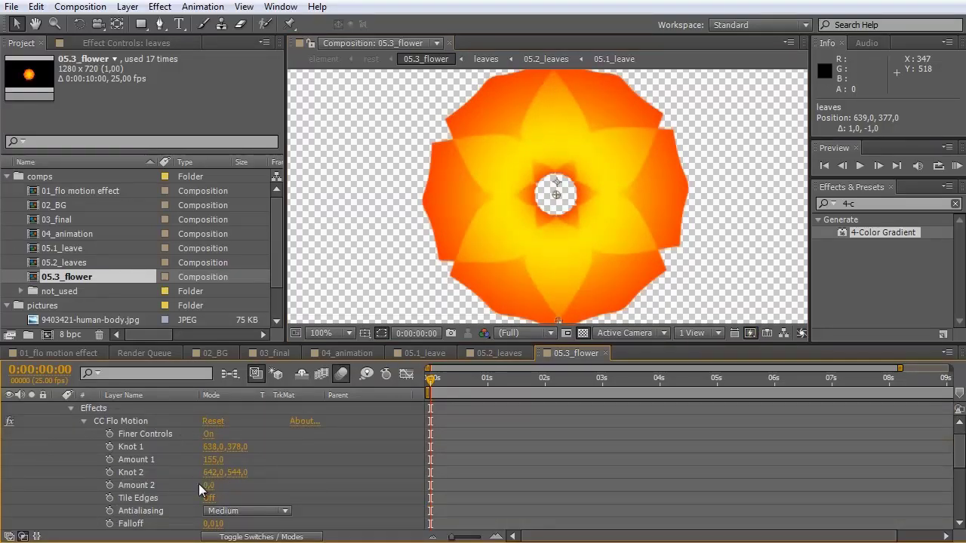
left_click_drag(215, 466, 91, 467)
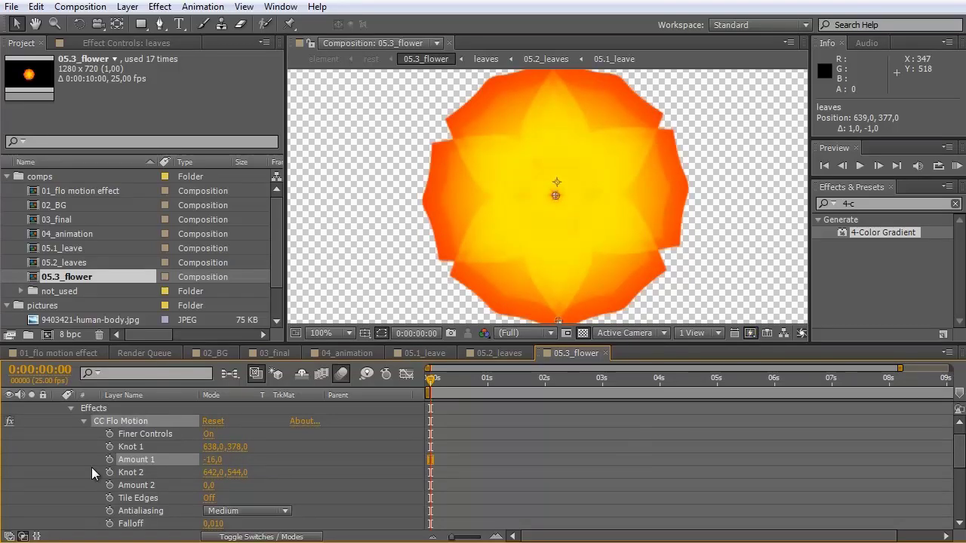
left_click_drag(211, 460, 22, 460)
left_click_drag(211, 466, 441, 474)
key("comma")
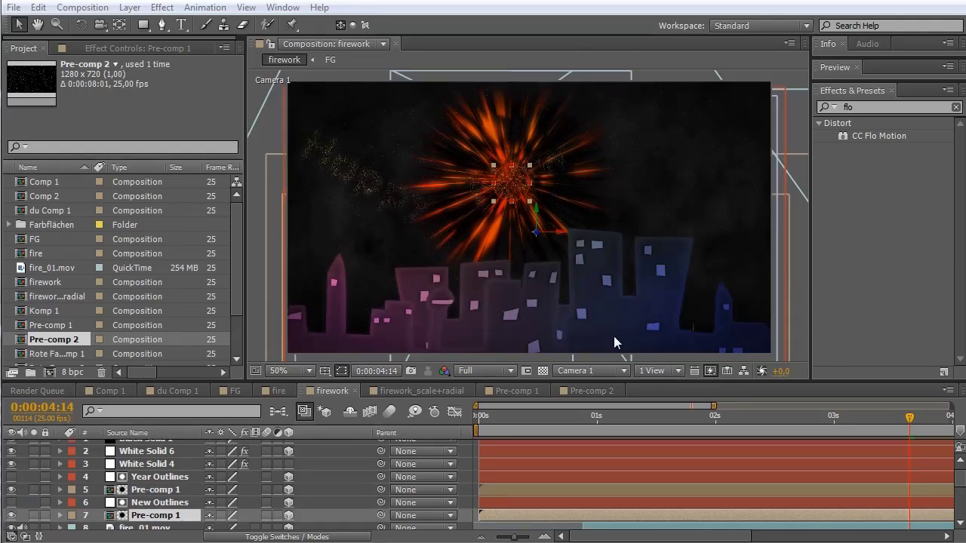
Step: Scrub backwards through the firework composition from 0:00:04:14 to about 0:00:02:00
left_click_drag(910, 415, 717, 420)
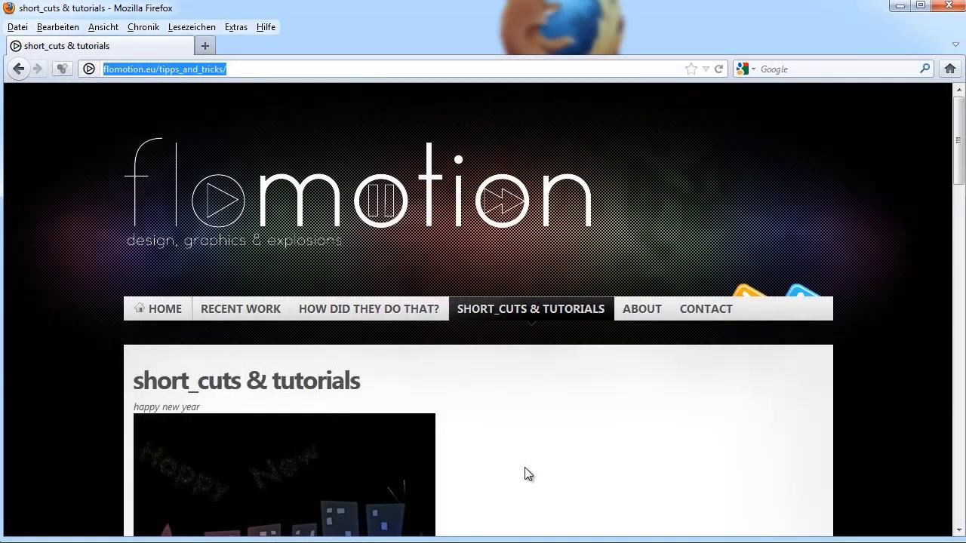
Step: In Firefox, look at the flomotion.eu videos page under Recent Work and view the site's contact page
left_click_drag(959, 172, 943, 158)
mouse_move(249, 315)
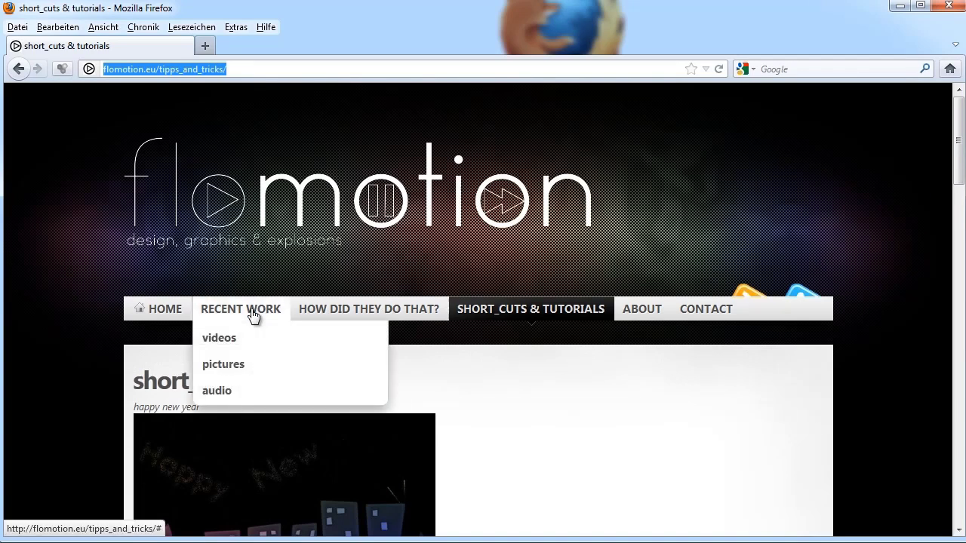
left_click(205, 342)
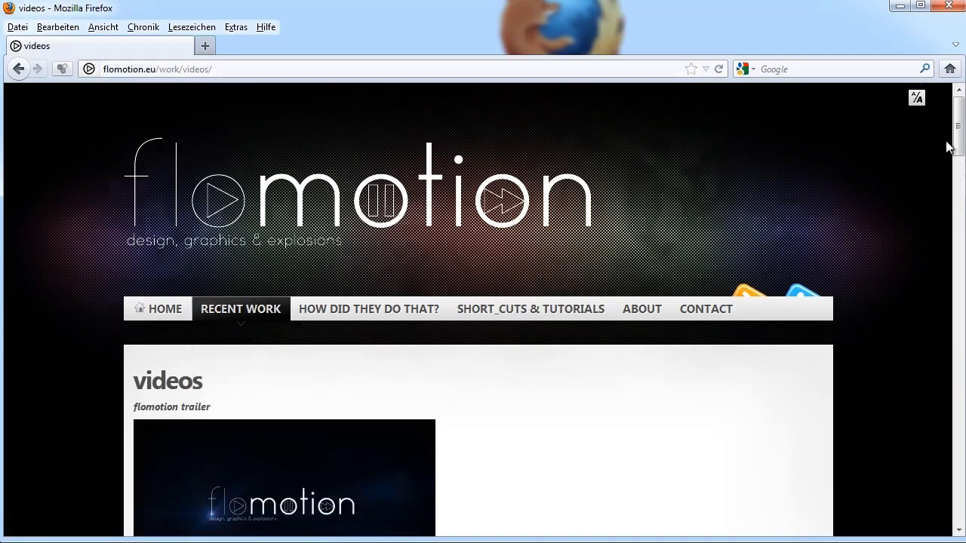
mouse_move(961, 138)
left_mouse_down()
mouse_move(960, 302)
mouse_move(959, 141)
left_mouse_up()
left_click(713, 305)
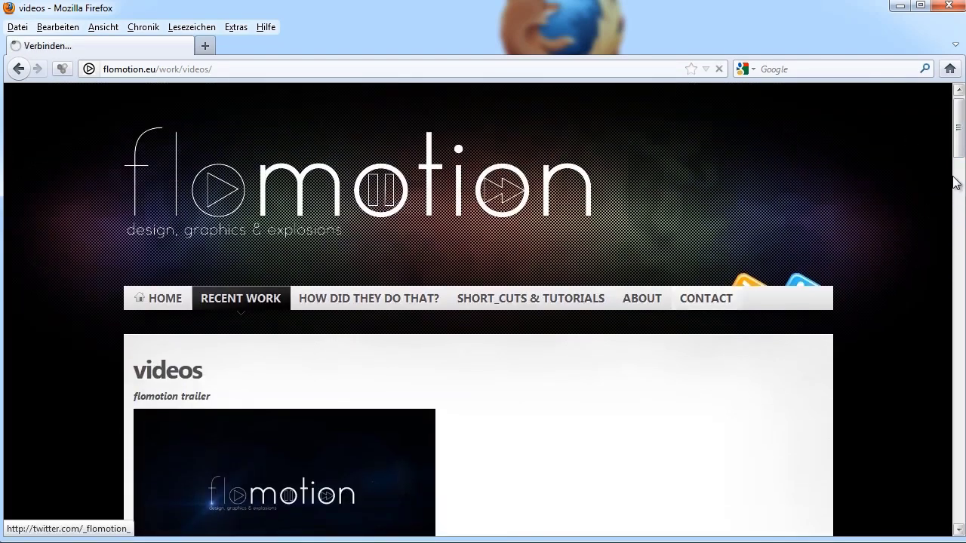
left_click_drag(961, 140, 957, 274)
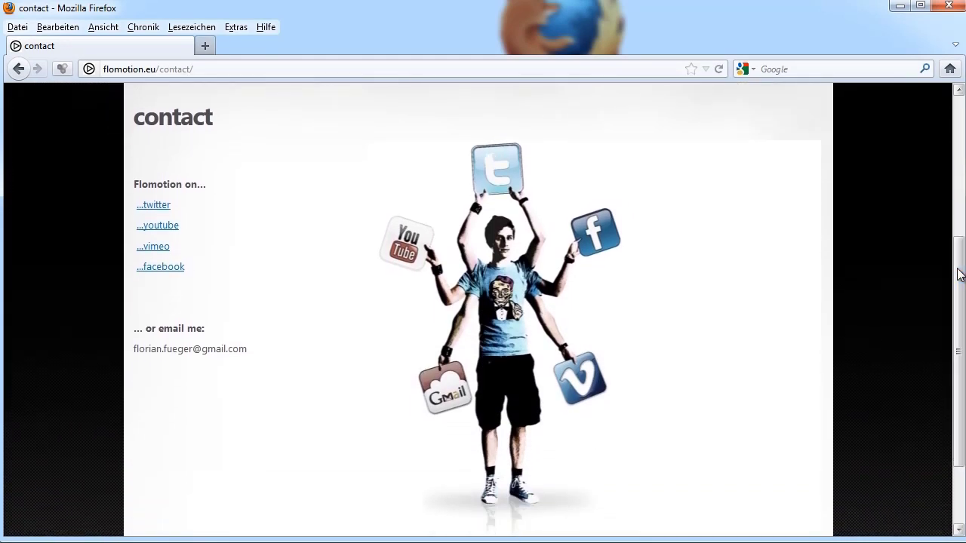